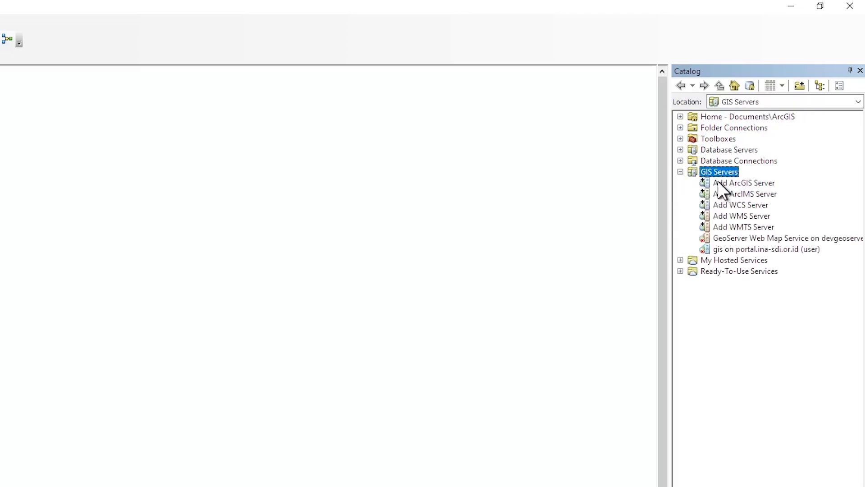
click(721, 189)
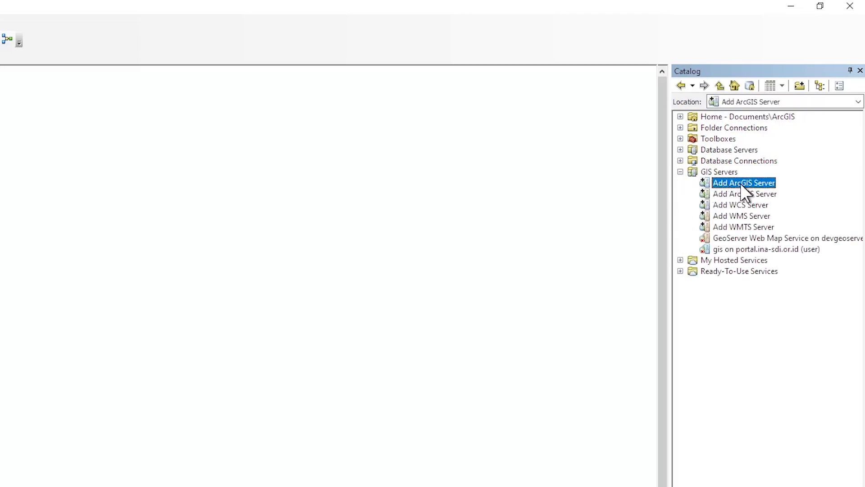
double_click(740, 183)
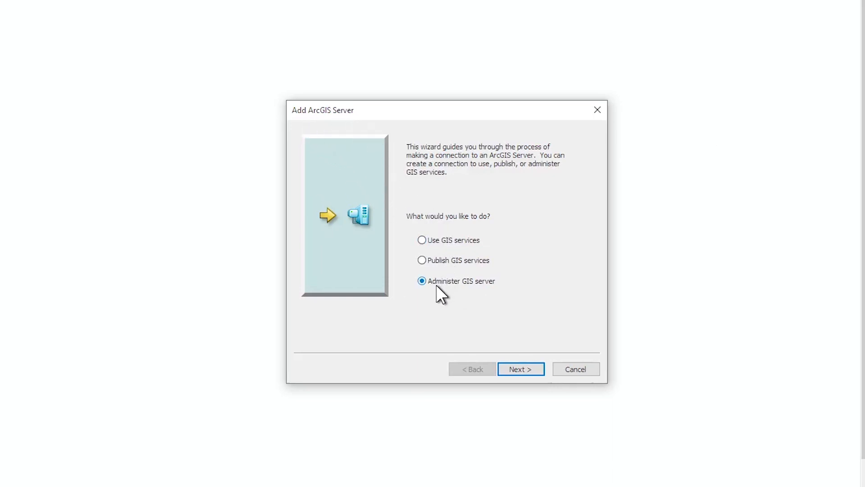
click(522, 369)
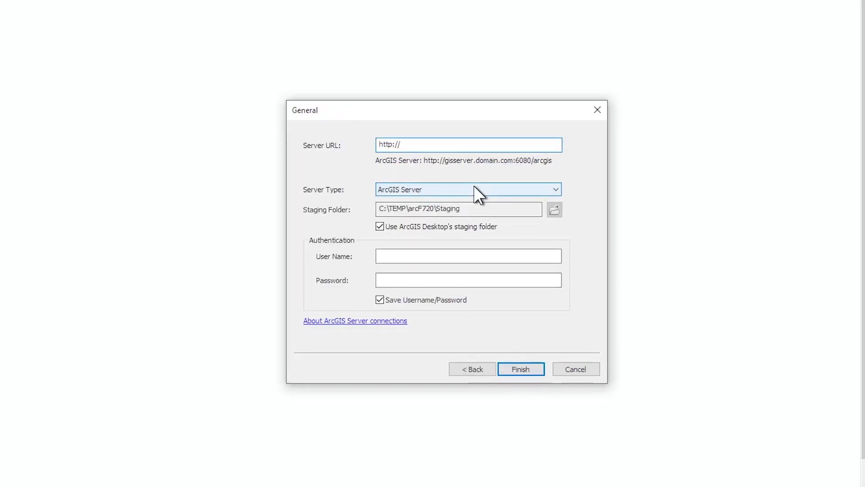
text(gisserver/arcgis)
click(402, 257)
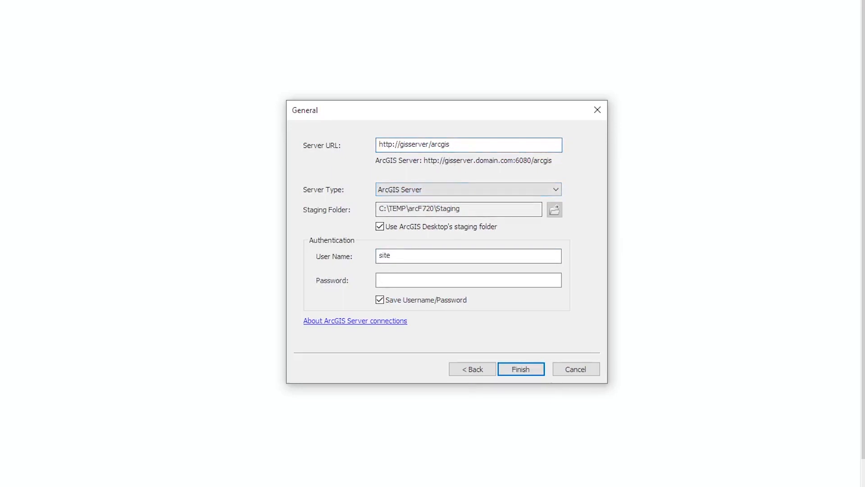
text(siteadmin)
key(Tab)
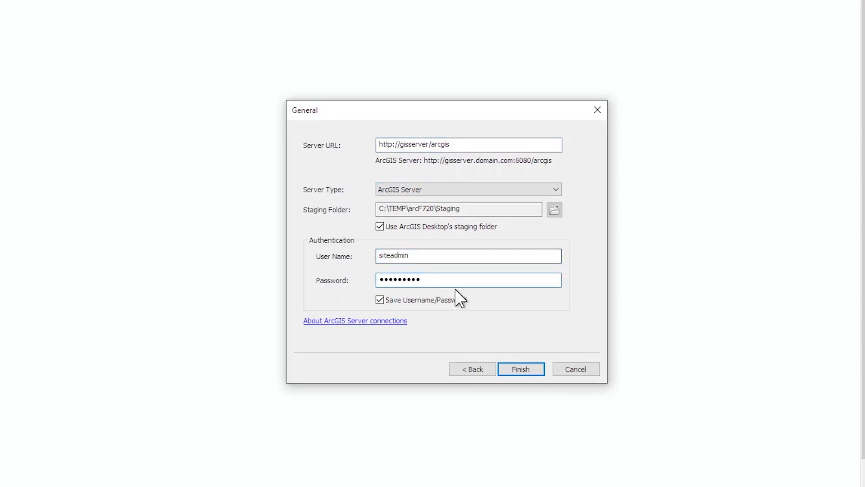
click(513, 366)
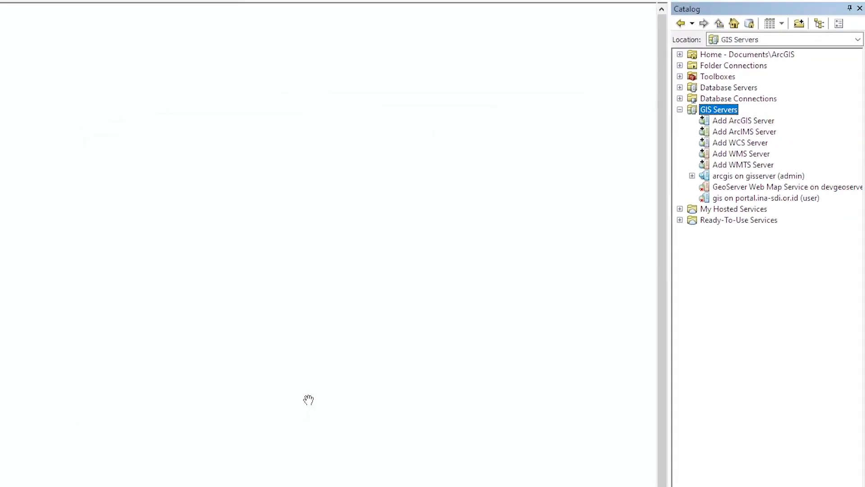
Expand the gisserver connection and widen the Catalog pane.
click(693, 175)
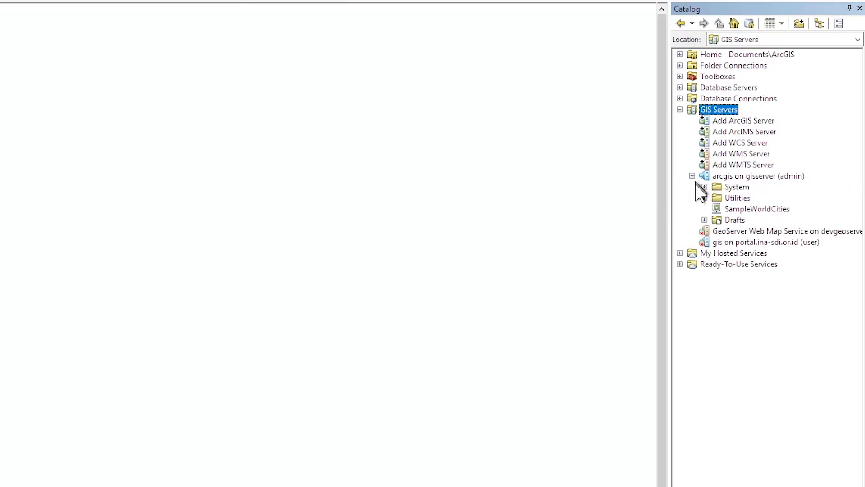
click(723, 178)
drag(671, 193, 571, 187)
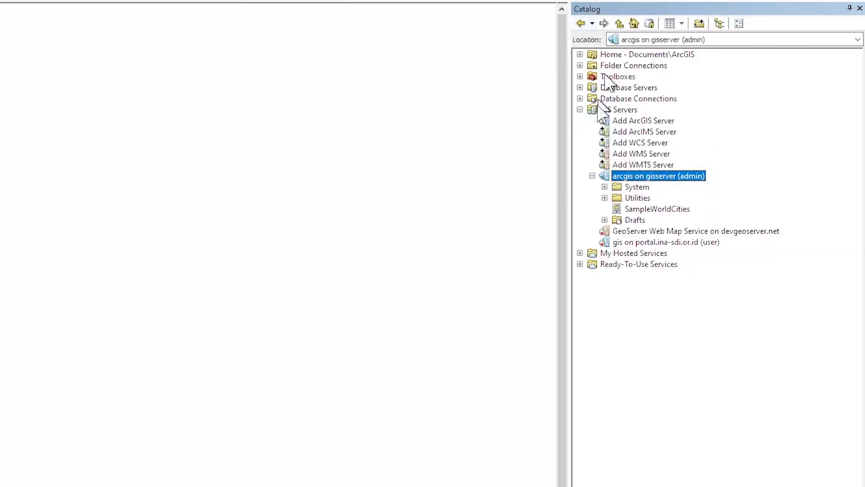
click(627, 185)
click(621, 175)
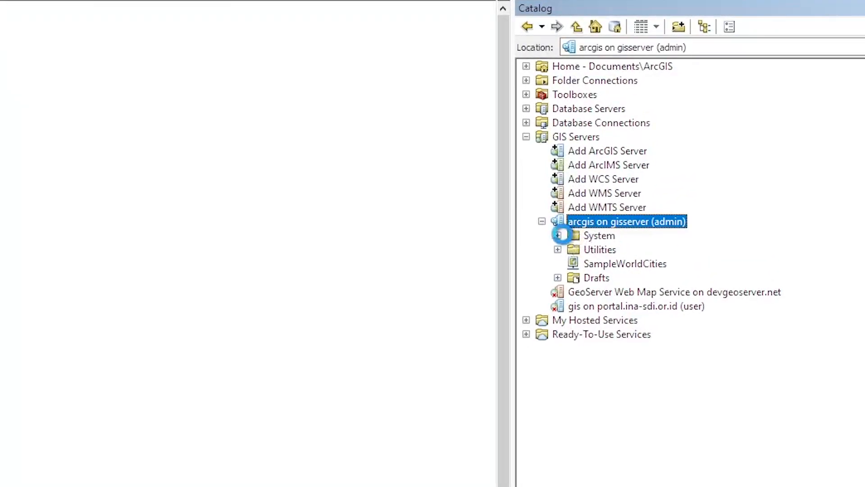
Browse System's CachingControllers and CachingTools toolboxes, then collapse System and expand Utilities.
click(558, 235)
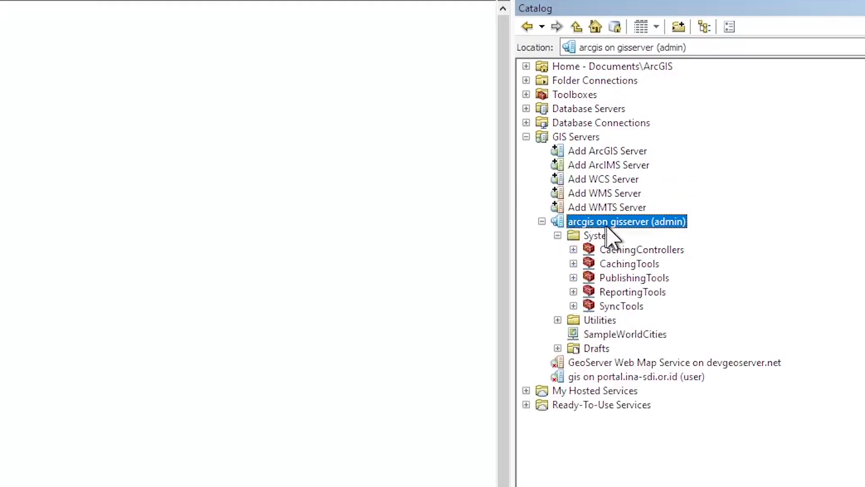
click(575, 249)
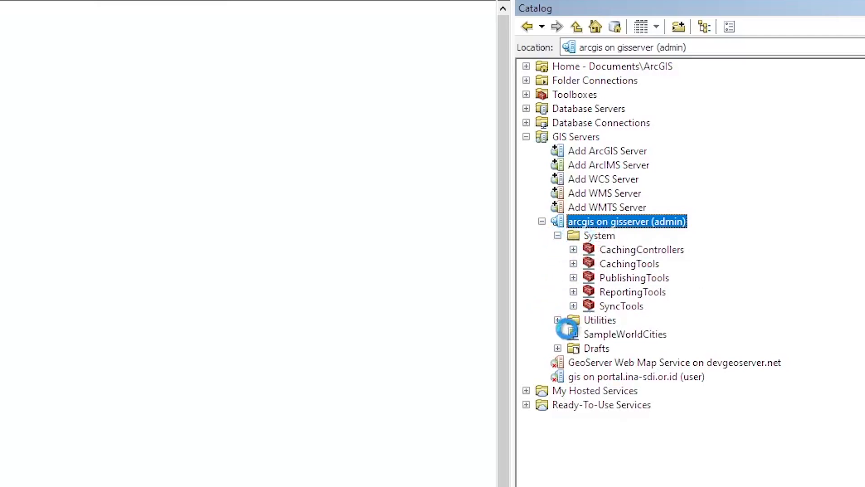
click(573, 249)
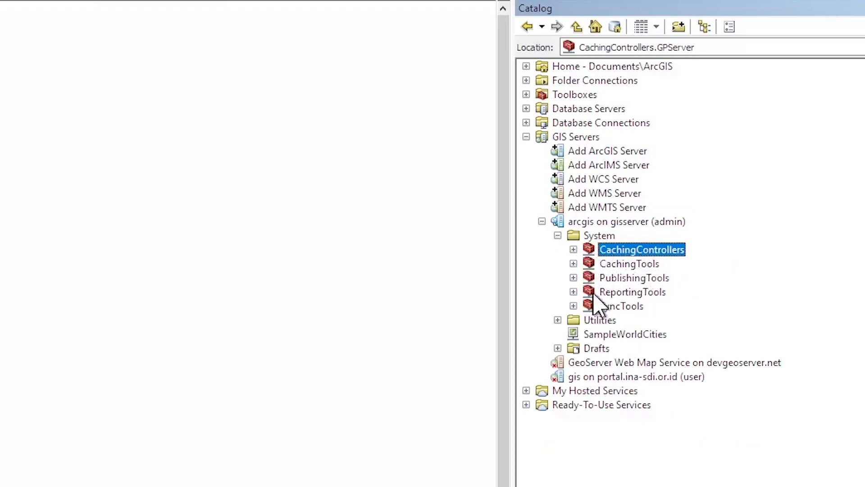
click(624, 264)
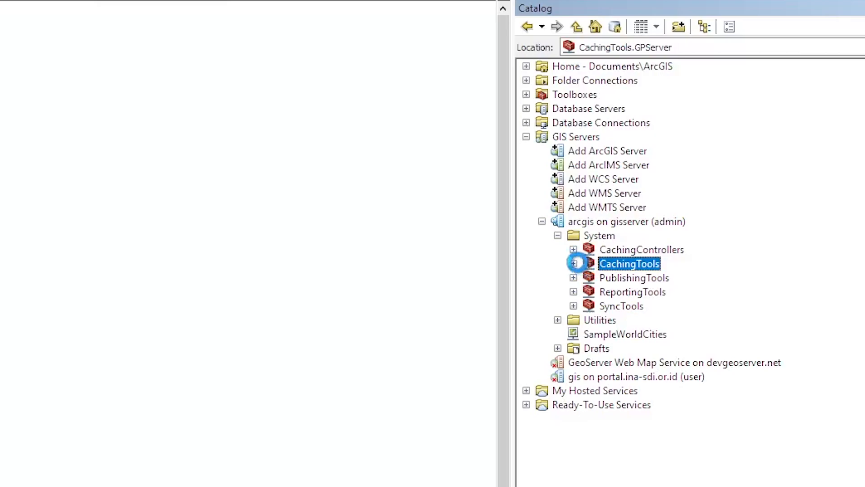
click(574, 263)
click(668, 276)
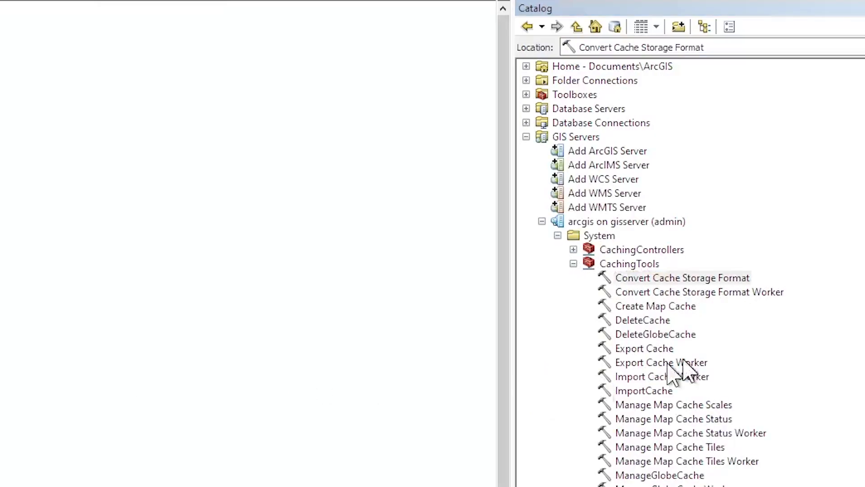
click(573, 264)
click(558, 235)
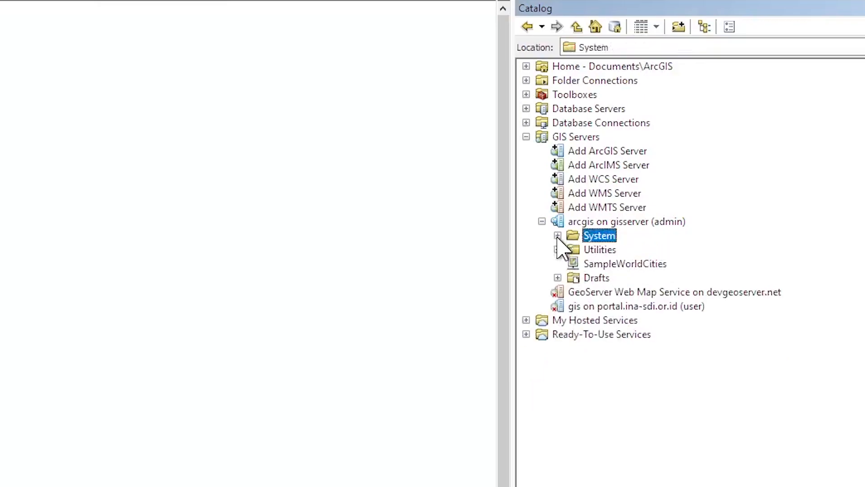
click(557, 249)
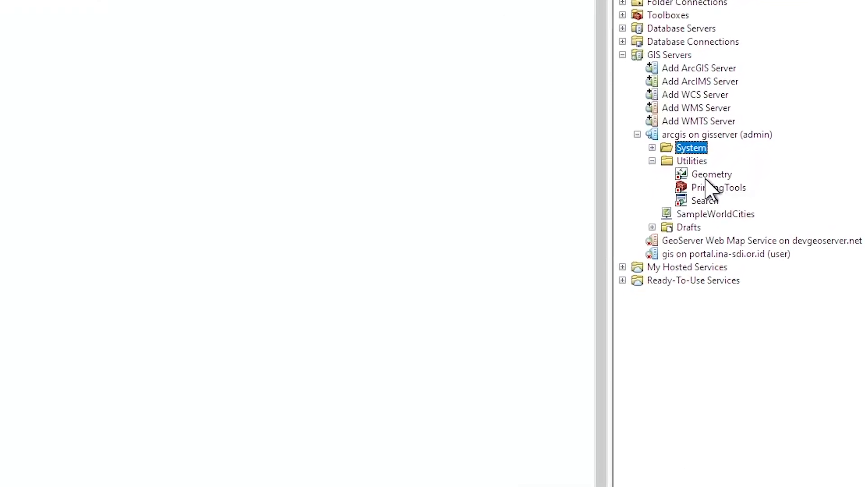
double_click(707, 177)
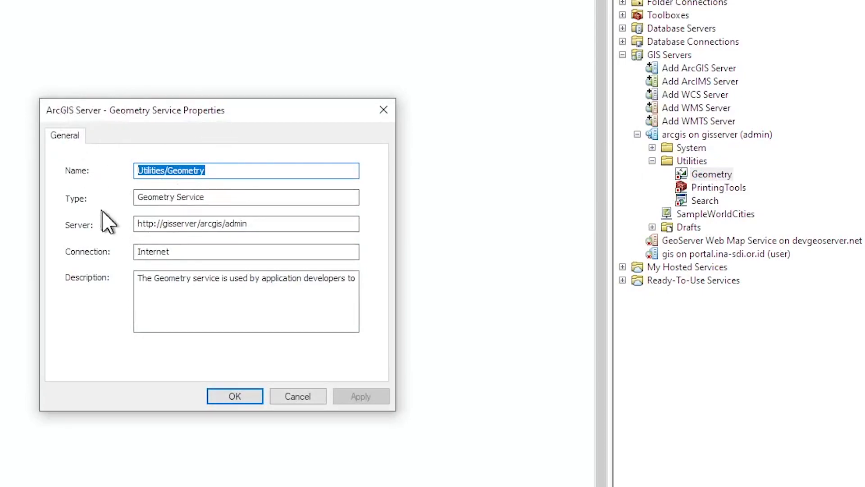
click(216, 249)
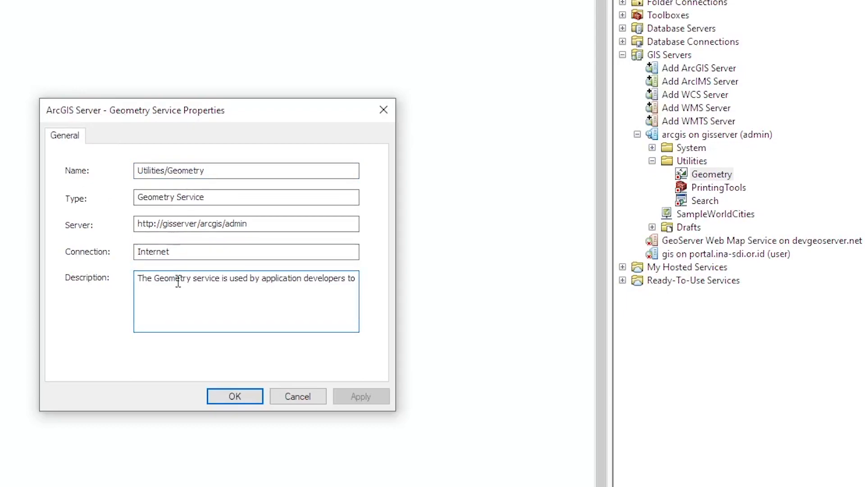
click(202, 283)
click(299, 396)
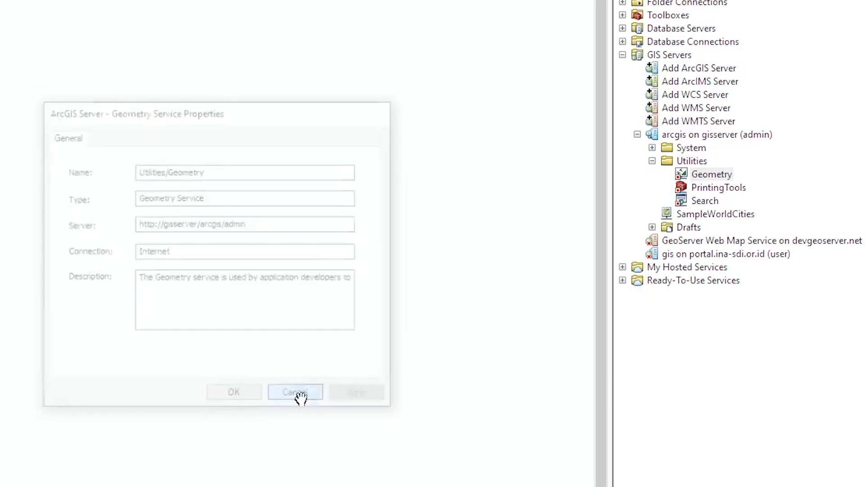
double_click(709, 187)
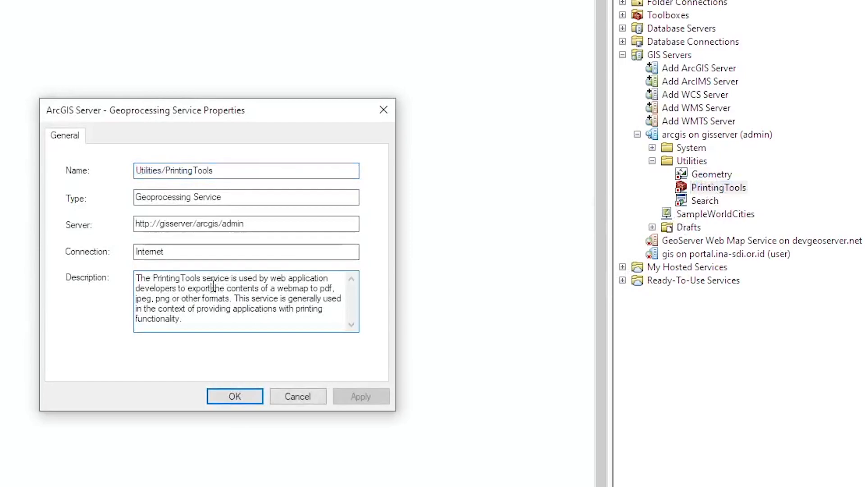
click(292, 396)
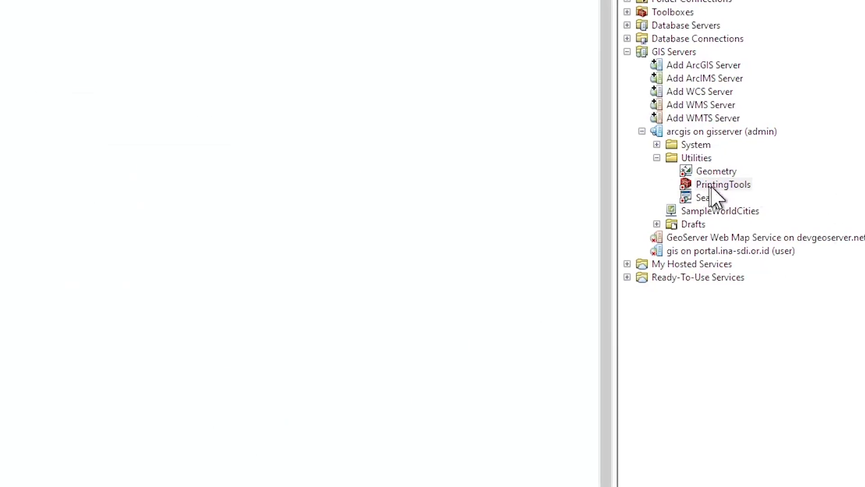
Start the Geometry service on gisserver.
right_click(713, 186)
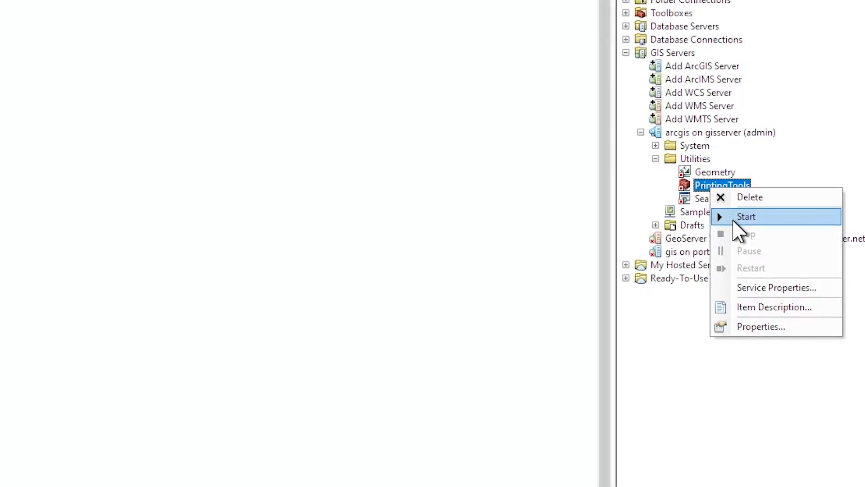
click(703, 175)
right_click(718, 176)
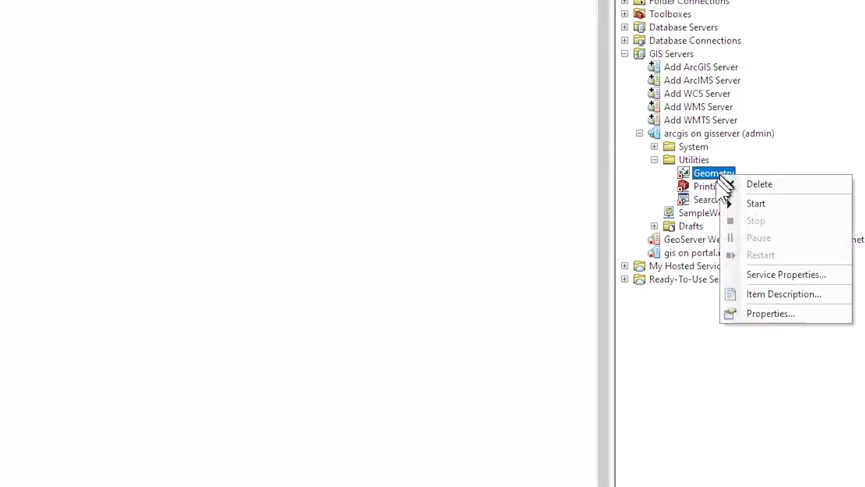
click(748, 203)
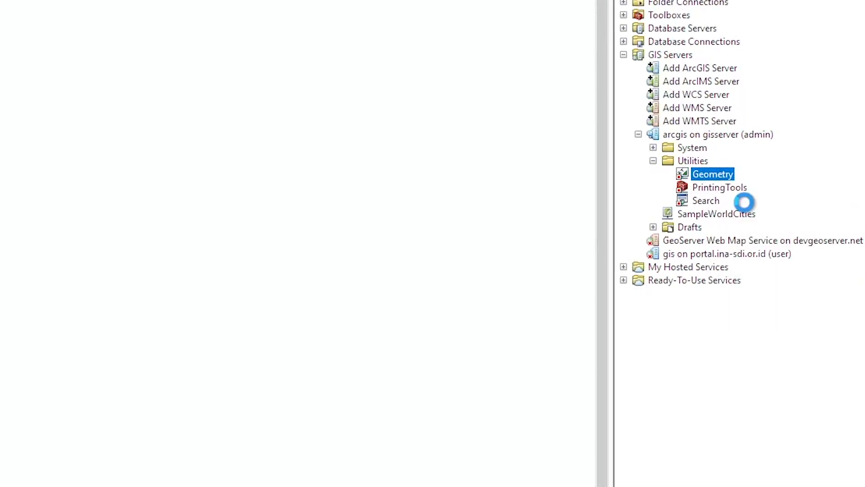
Stop the Geometry service again and switch to ArcGIS Server Manager in the browser.
right_click(710, 178)
click(695, 173)
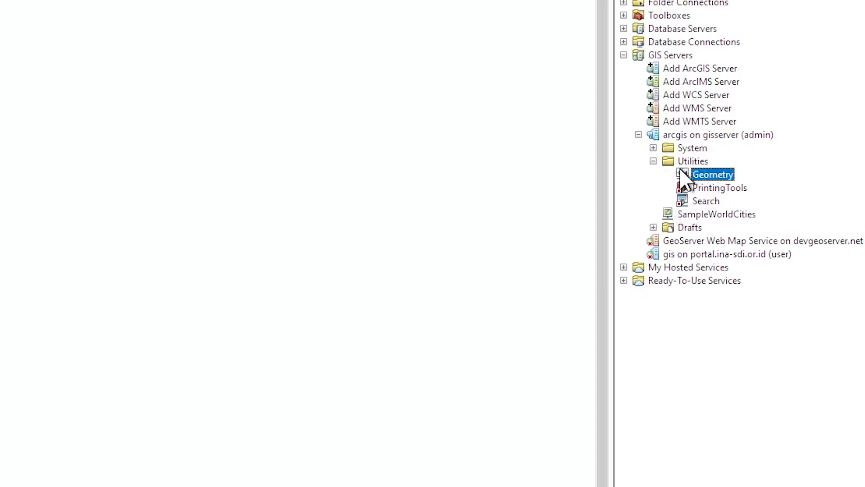
right_click(699, 173)
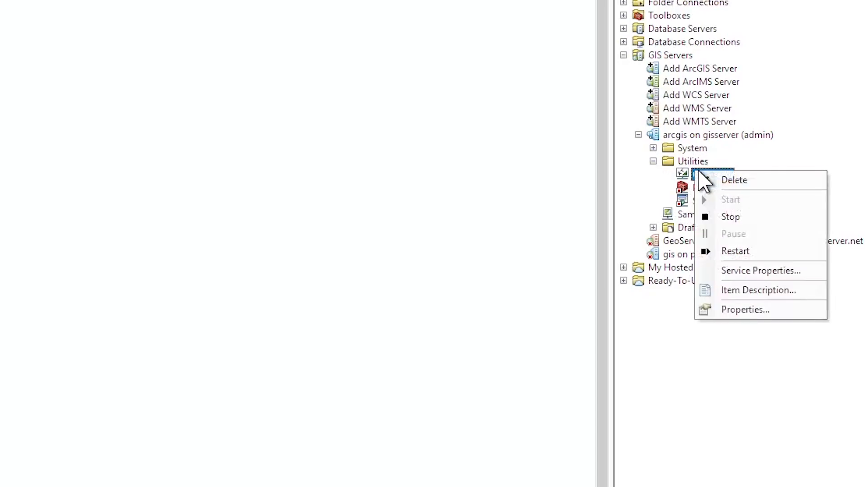
click(714, 216)
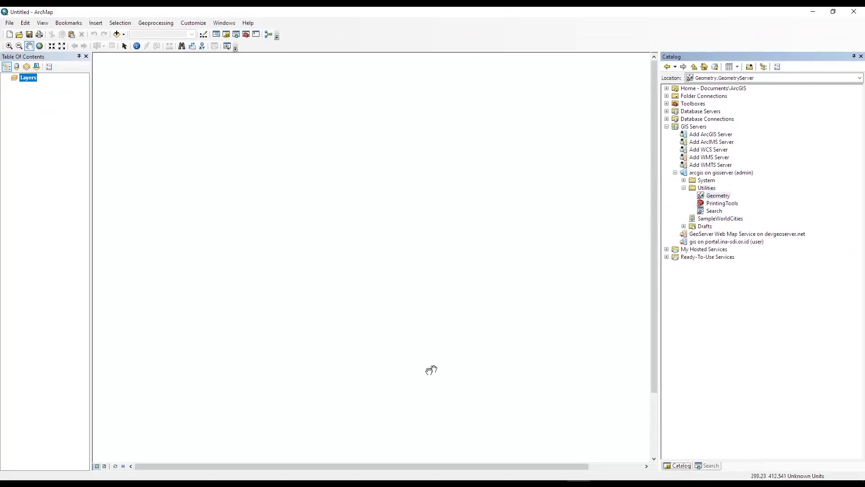
click(349, 484)
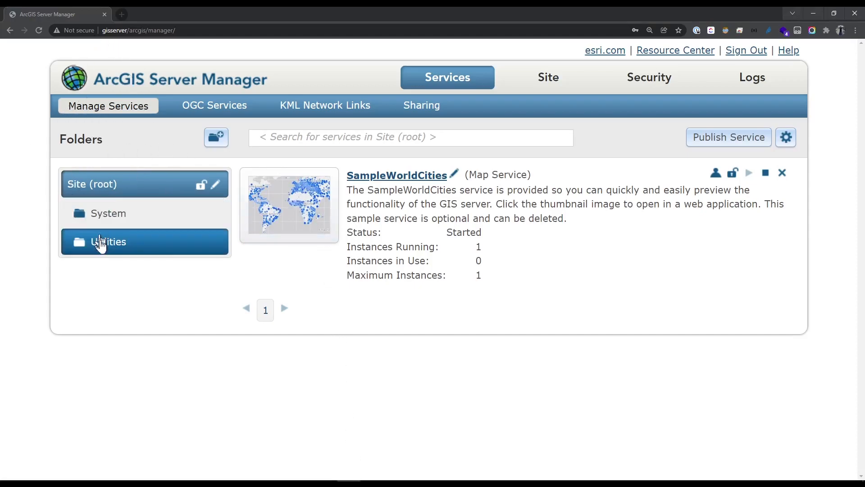
click(118, 242)
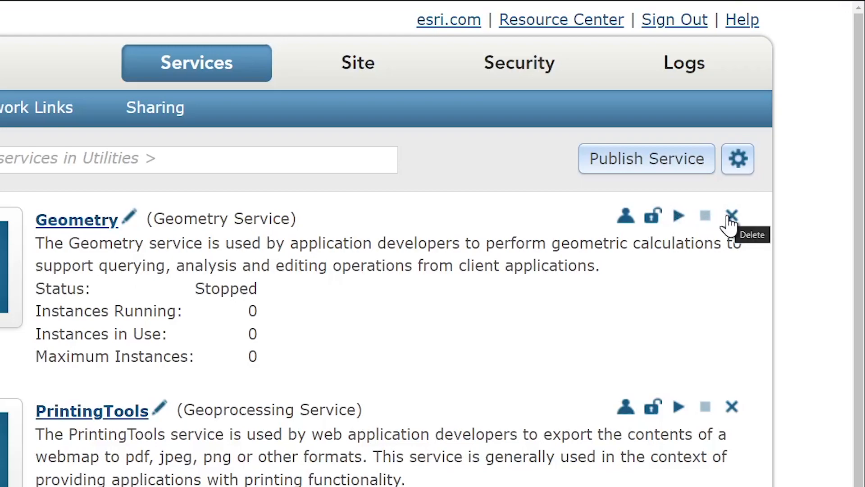
double_click(270, 220)
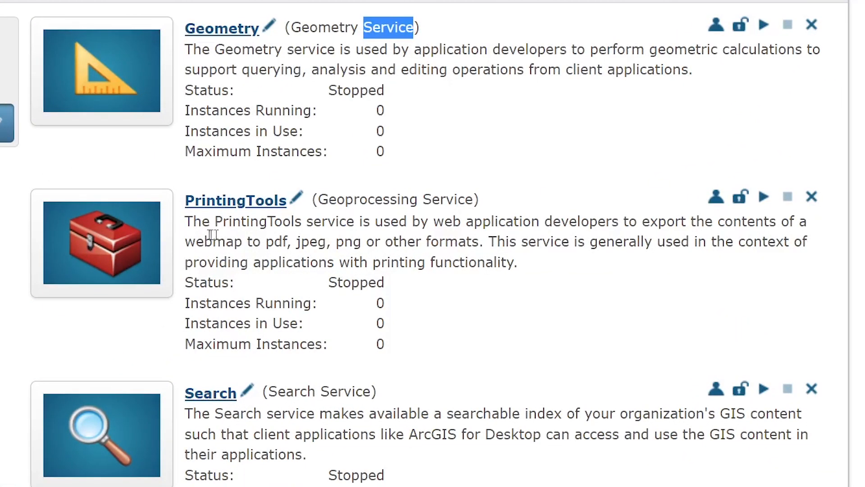
drag(185, 221, 840, 258)
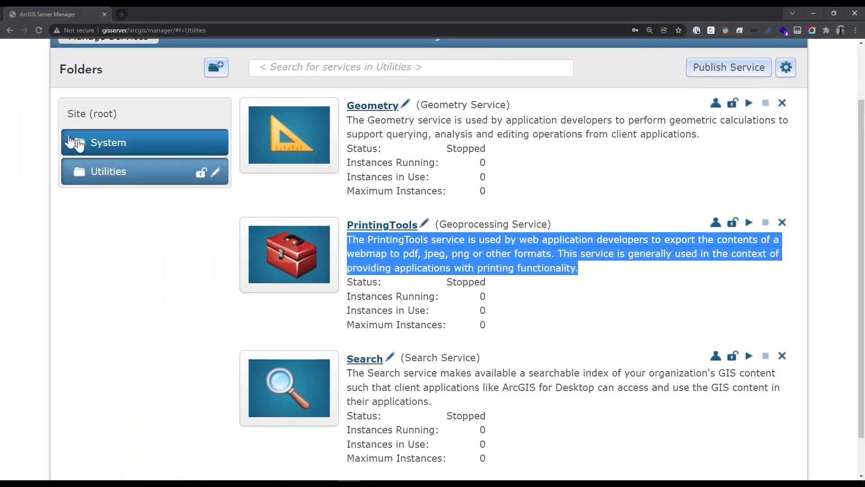
click(3, 147)
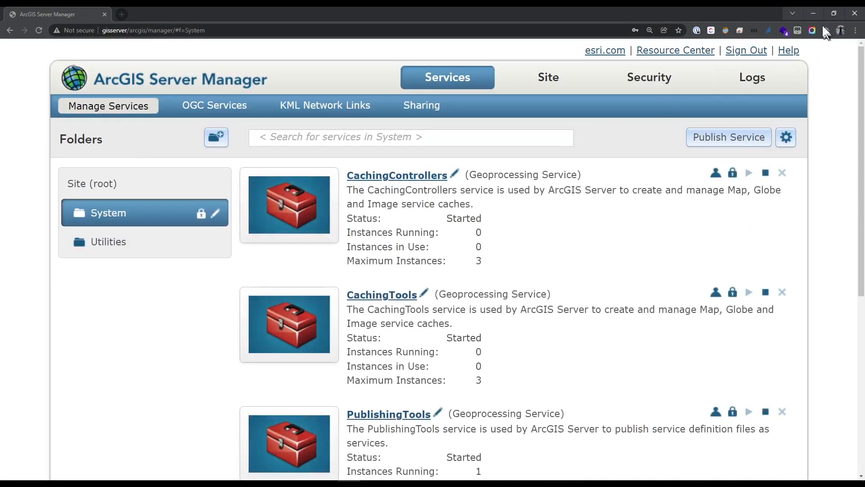
click(813, 13)
click(675, 173)
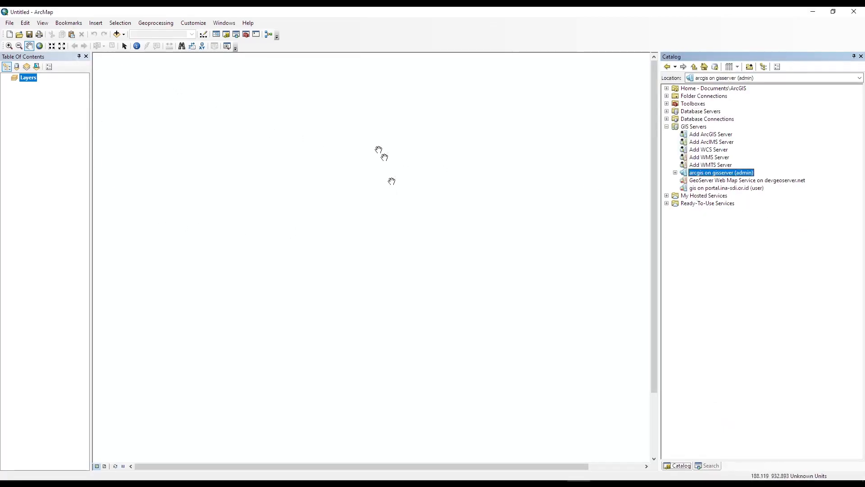
click(347, 484)
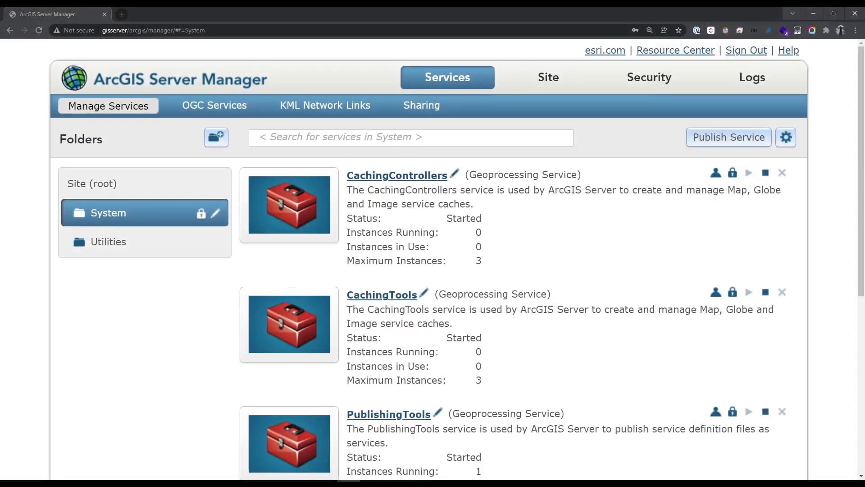
click(111, 185)
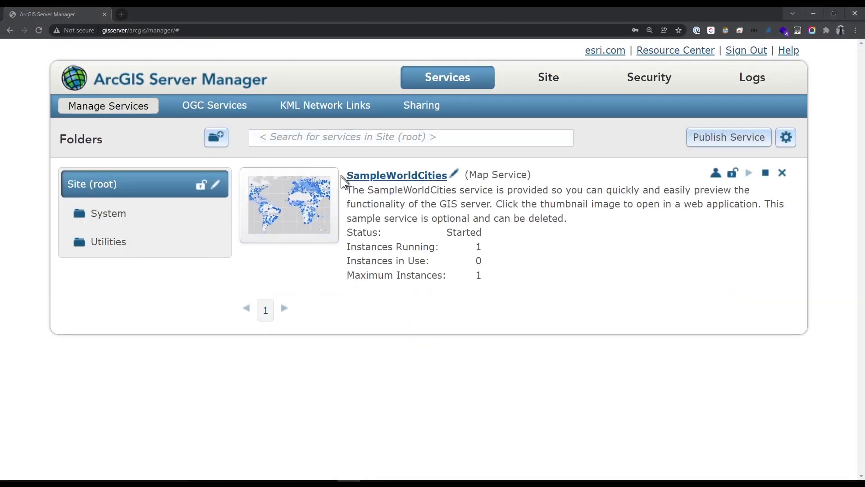
View SampleWorldCities in the JavaScript API viewer, pan and zoom the world map, then return to Server Manager.
click(295, 209)
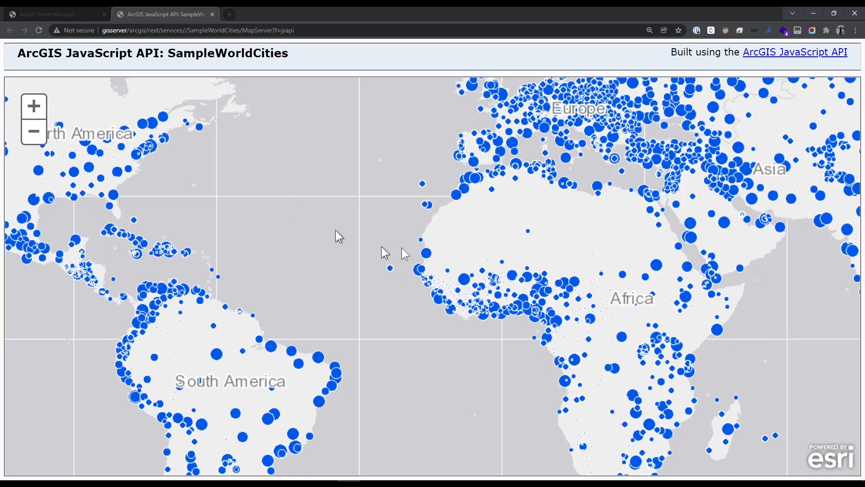
drag(542, 252, 199, 127)
drag(403, 150, 561, 284)
click(37, 134)
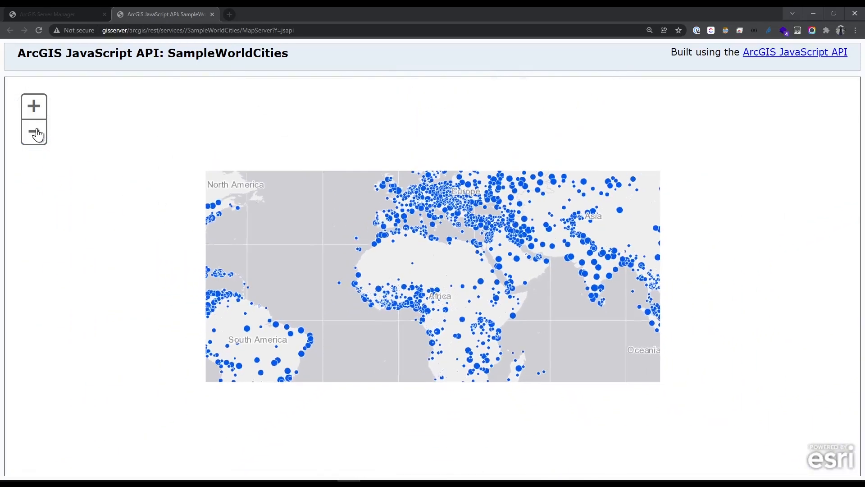
click(34, 131)
drag(415, 319, 357, 261)
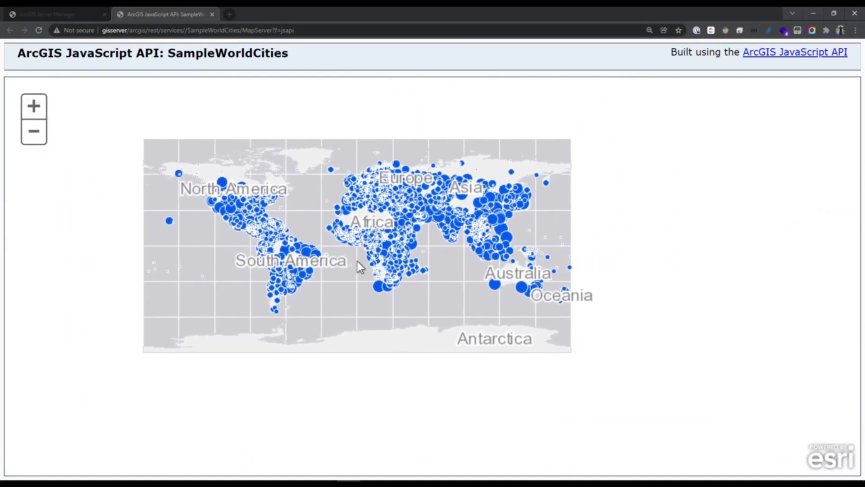
scroll(515, 267, up, 4)
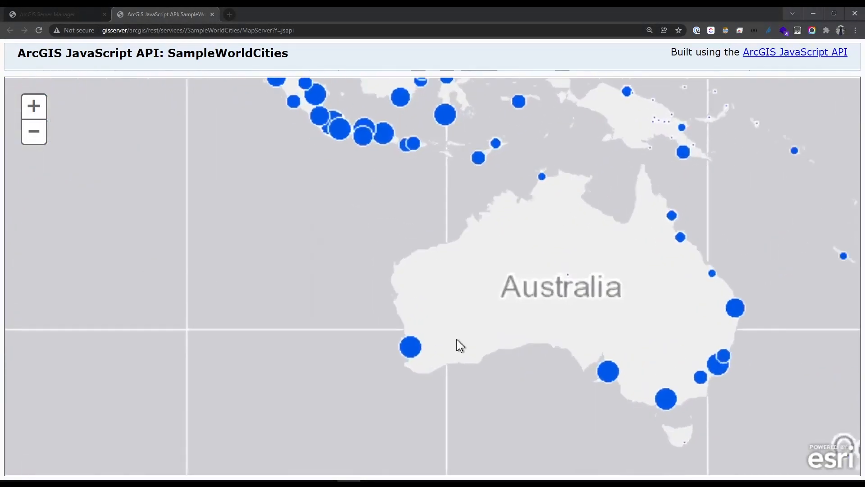
scroll(373, 120, down, 3)
scroll(386, 284, up, 4)
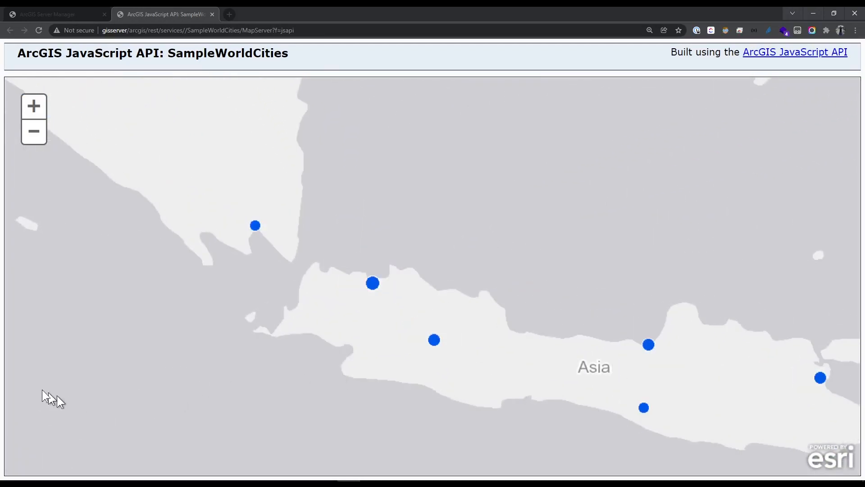
scroll(375, 282, up, 1)
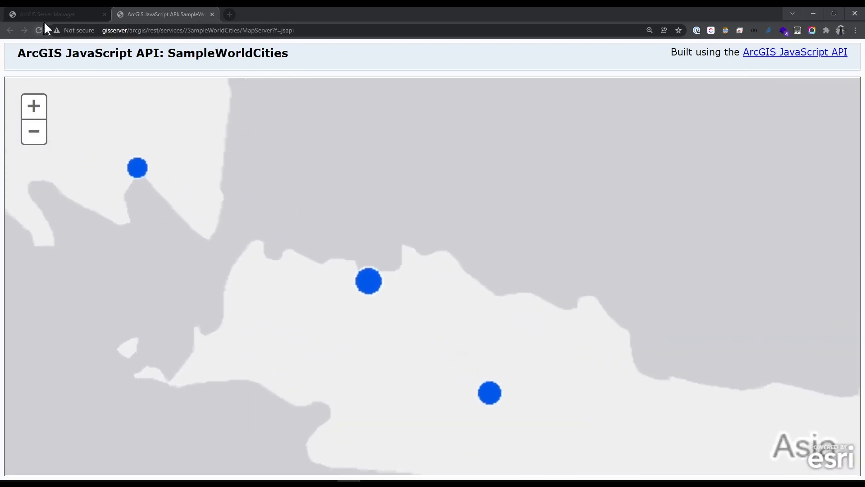
click(63, 14)
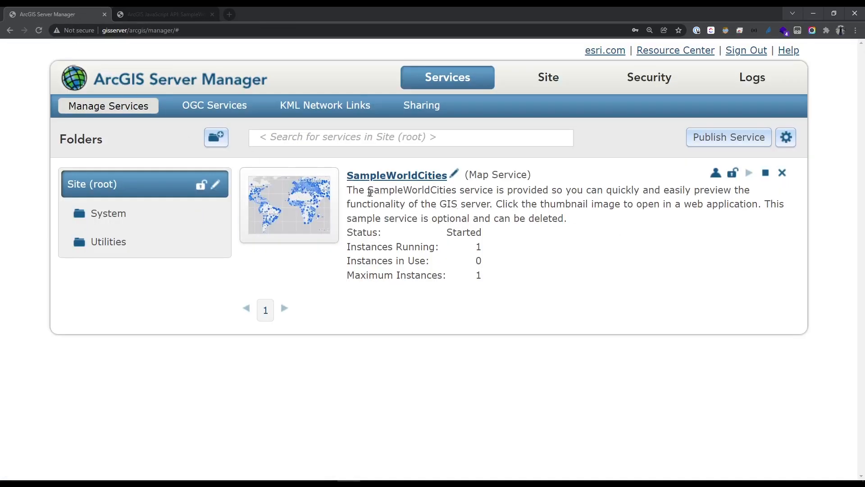
drag(352, 191, 782, 212)
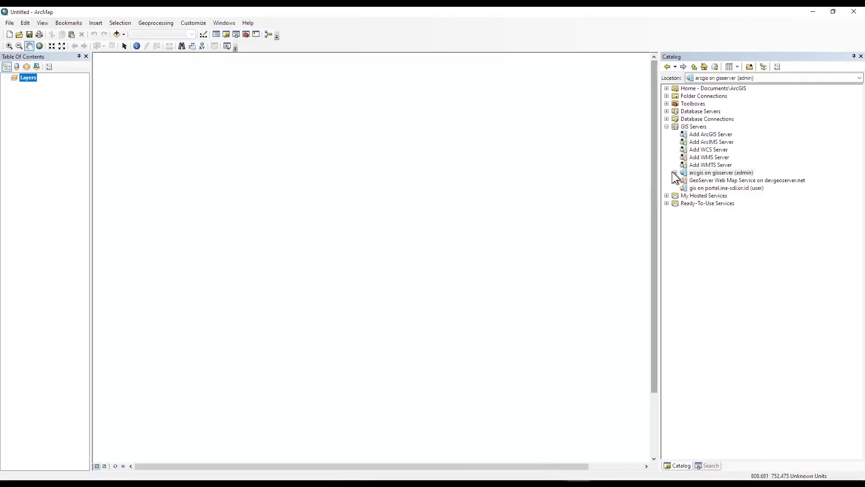
Add the SampleWorldCities service from the gisserver connection to the map.
click(674, 172)
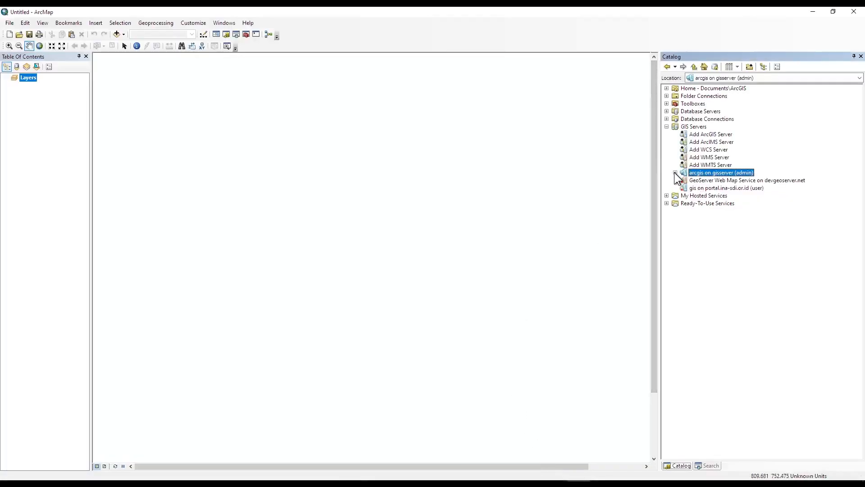
click(699, 195)
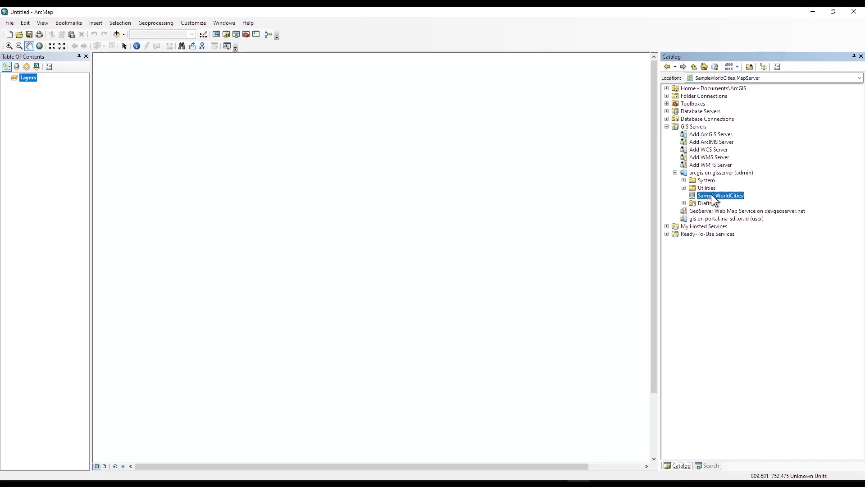
drag(711, 193, 39, 119)
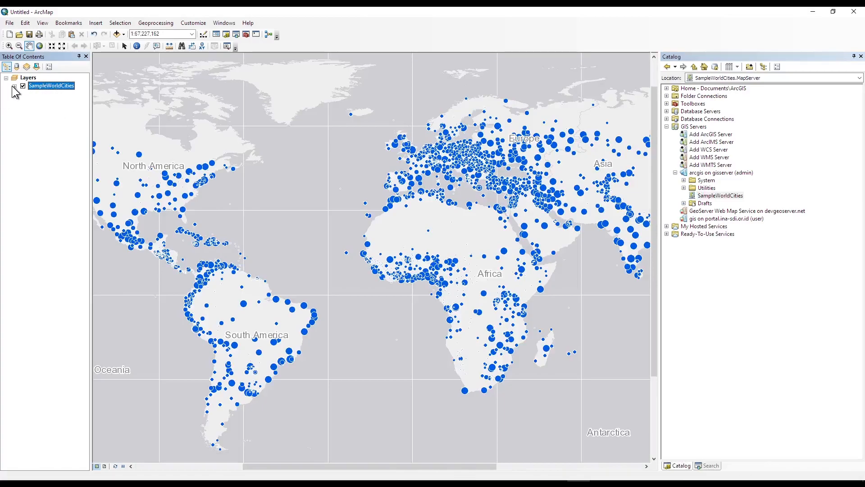
Inspect SampleWorldCities' Cities population classes and the Continent and World legends.
click(15, 86)
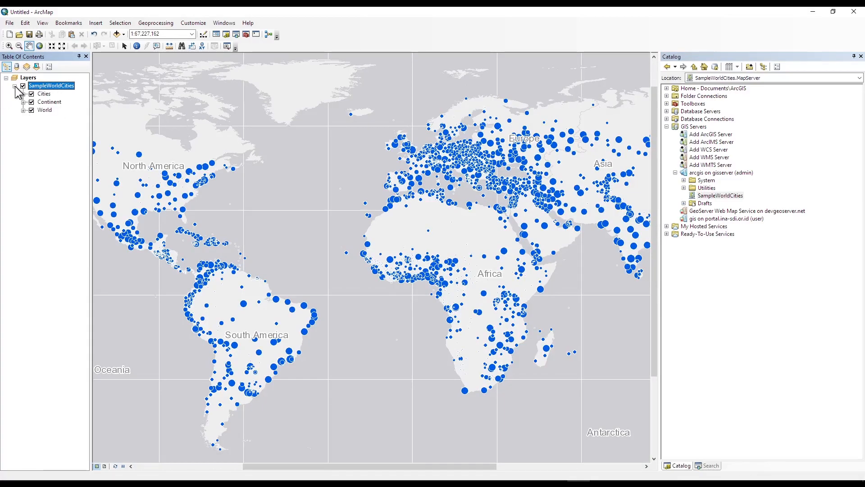
click(23, 94)
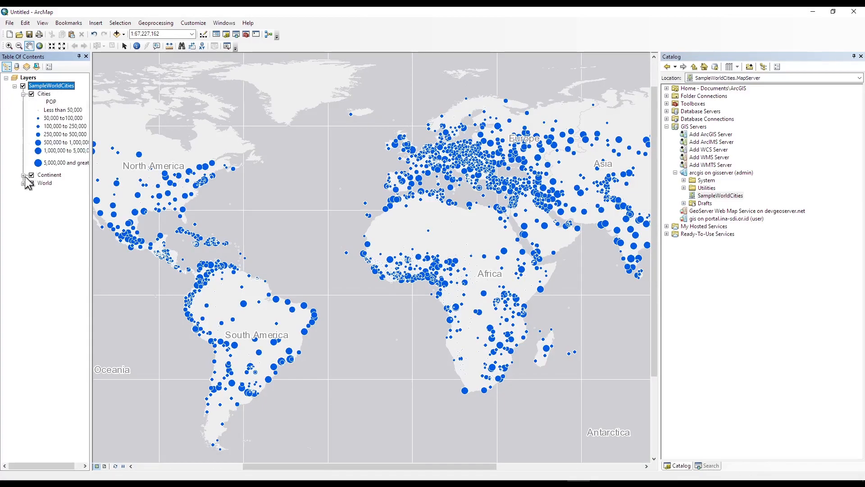
drag(91, 191, 152, 190)
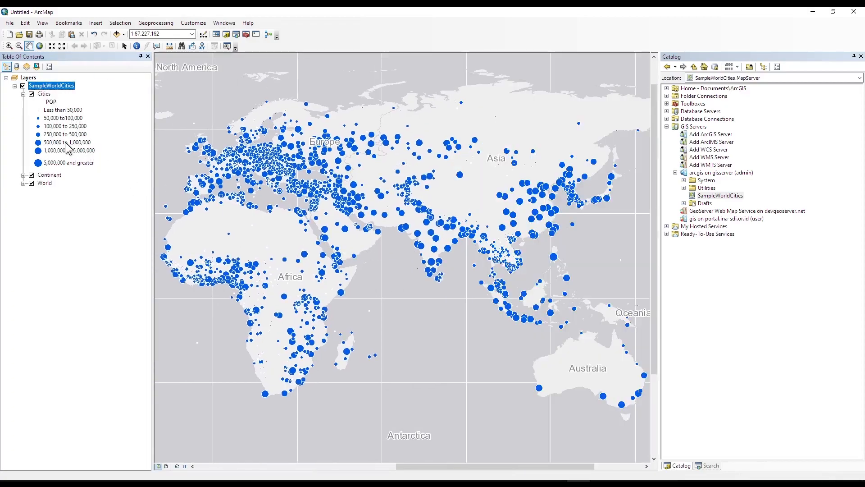
click(44, 94)
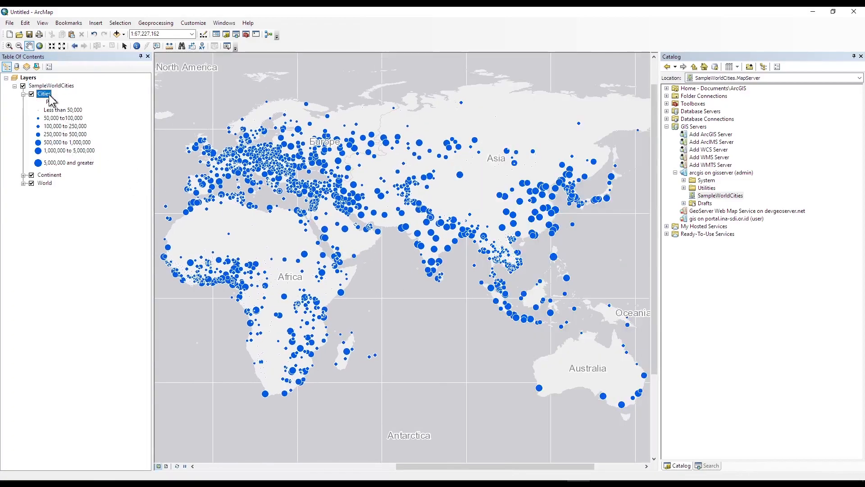
click(67, 150)
scroll(525, 324, up, 2)
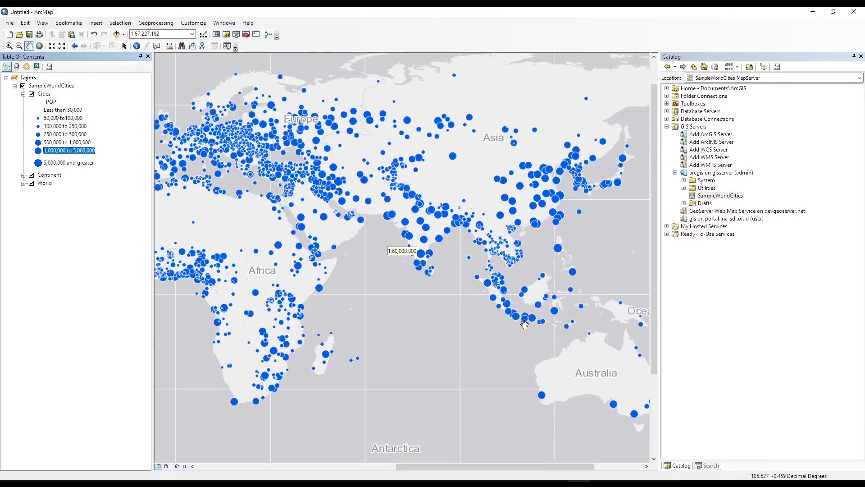
scroll(525, 324, up, 5)
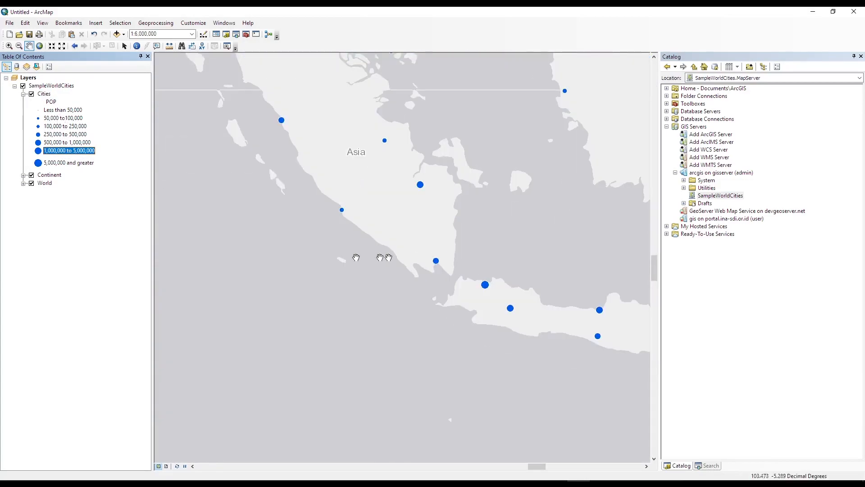
click(23, 176)
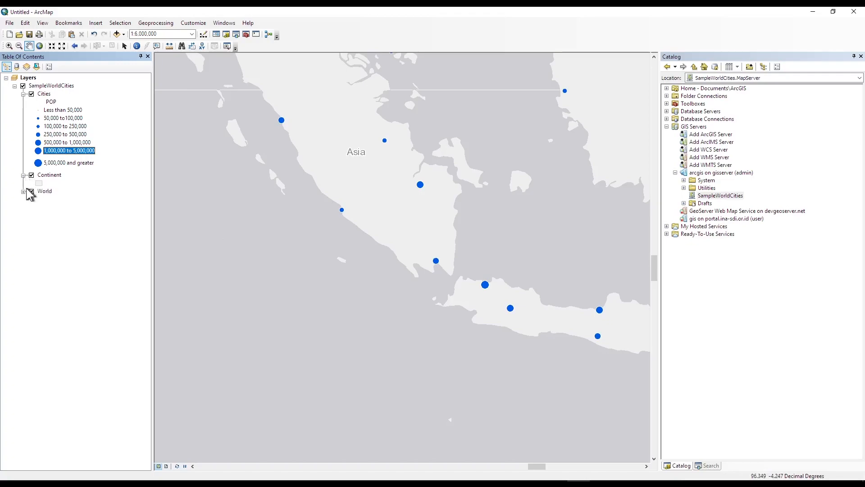
click(23, 192)
click(15, 86)
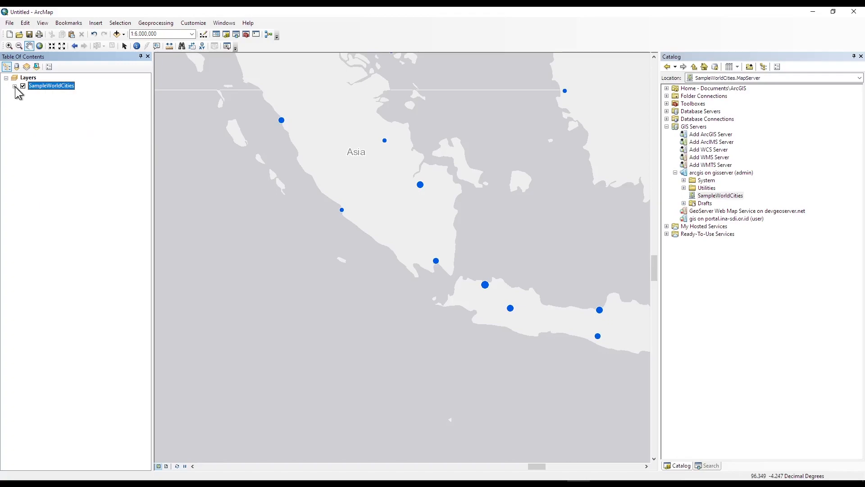
Add Cianjur.shp to the map and zoom onto its purple village boundary polygons.
click(117, 35)
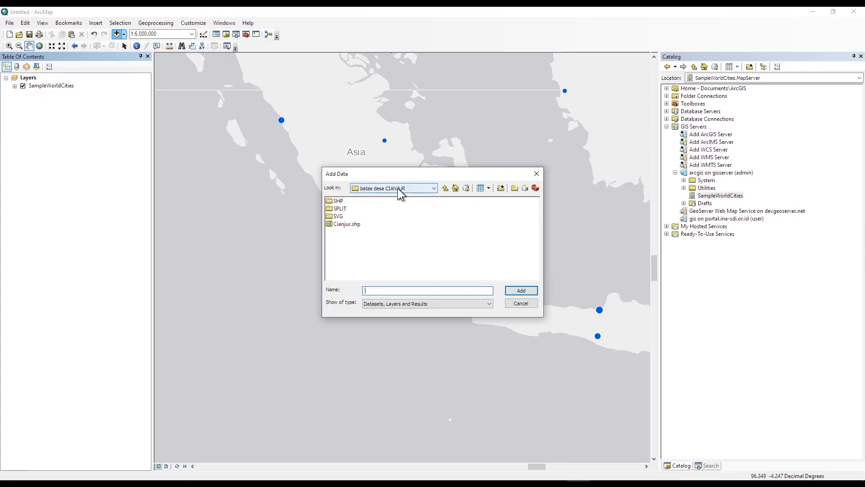
click(347, 224)
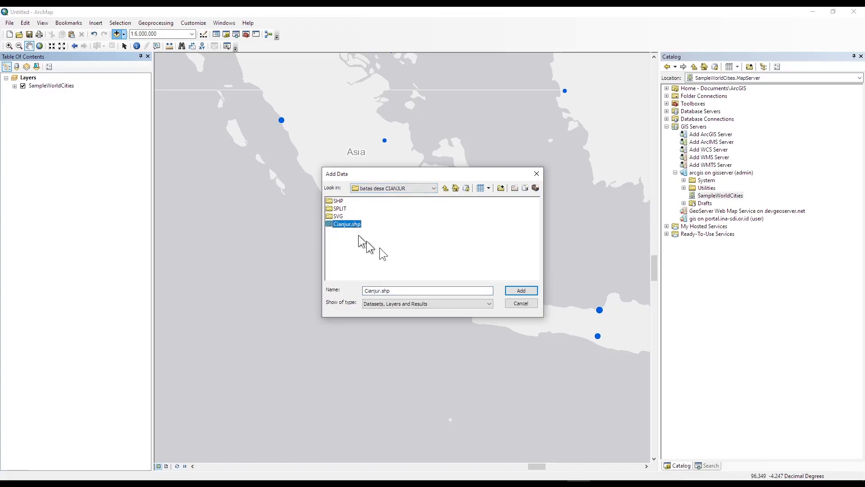
click(512, 290)
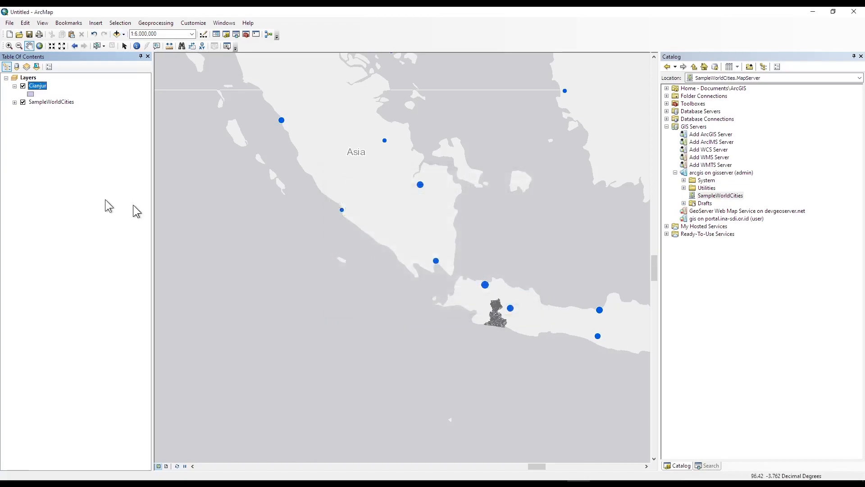
scroll(509, 312, up, 3)
scroll(510, 312, down, 7)
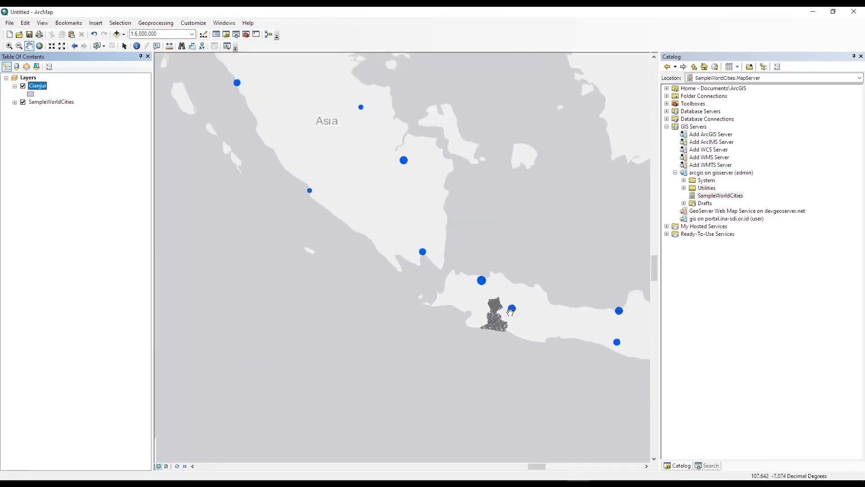
drag(435, 329, 433, 296)
scroll(413, 282, down, 1)
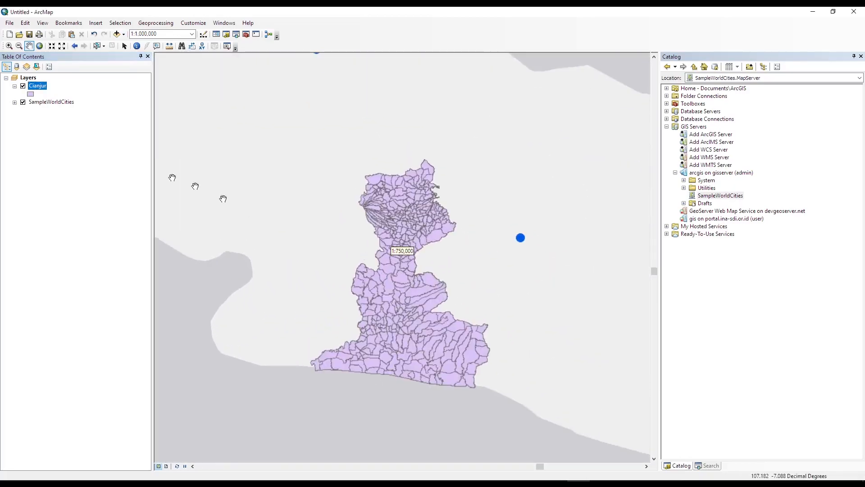
right_click(37, 85)
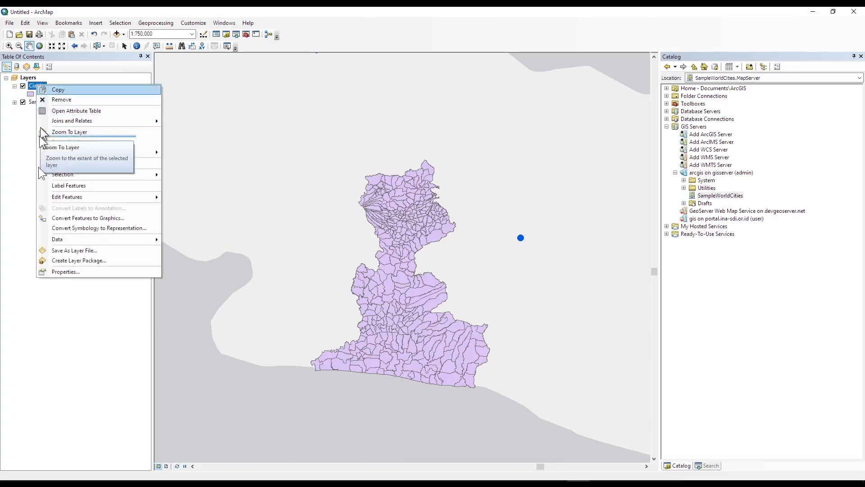
click(56, 272)
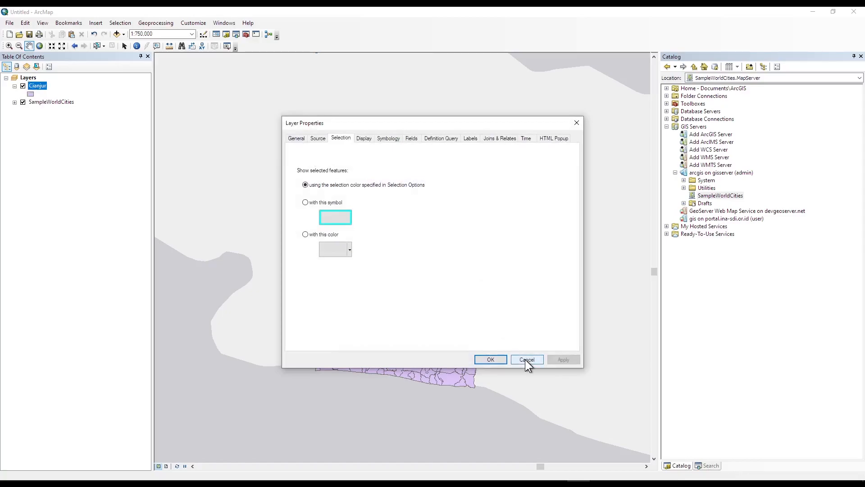
click(317, 138)
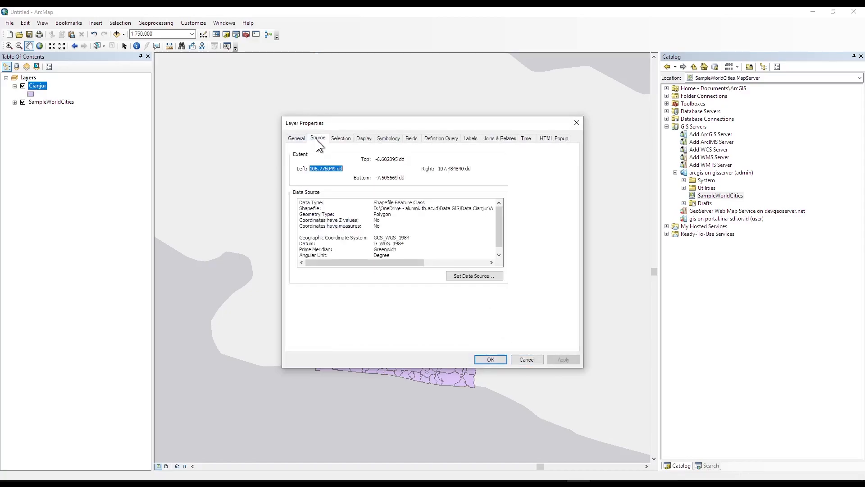
click(527, 359)
right_click(38, 86)
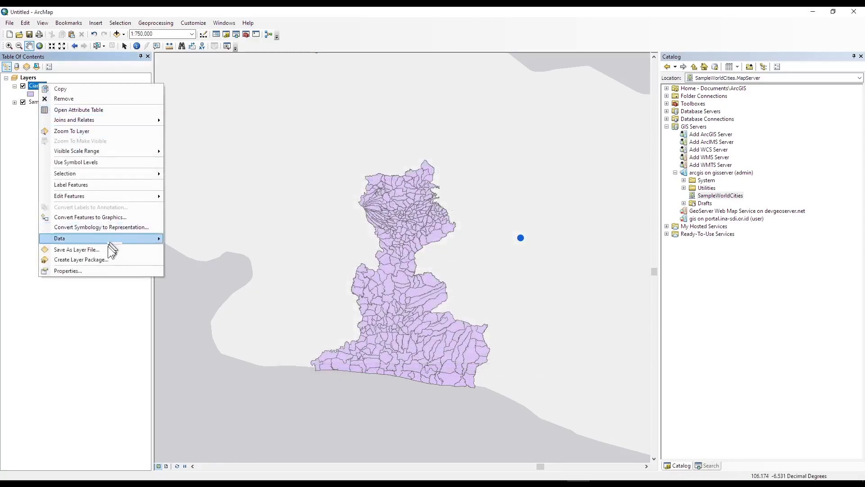
click(94, 270)
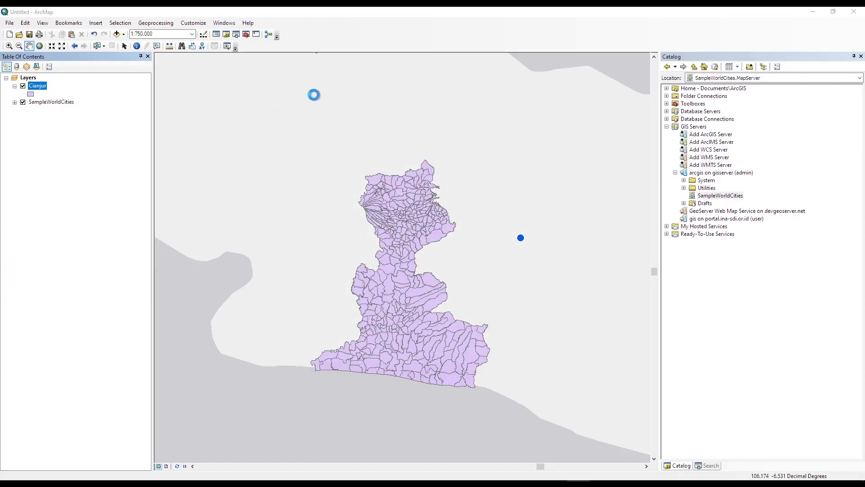
click(293, 141)
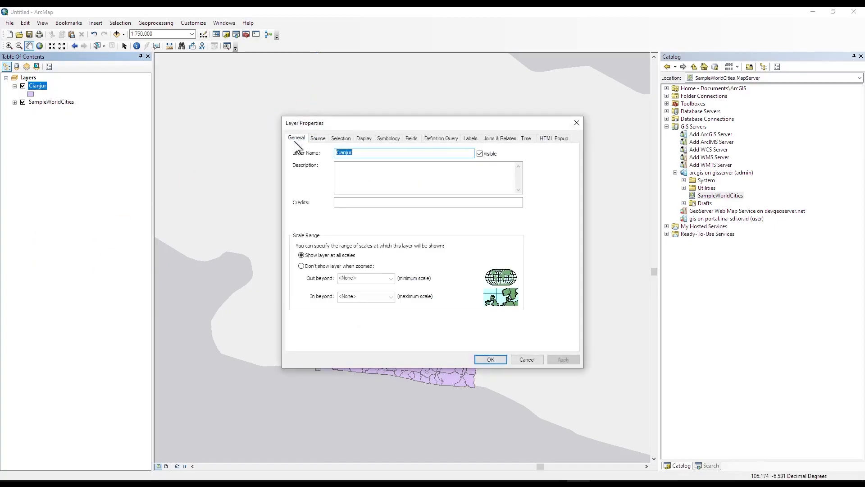
click(318, 138)
drag(374, 208, 454, 247)
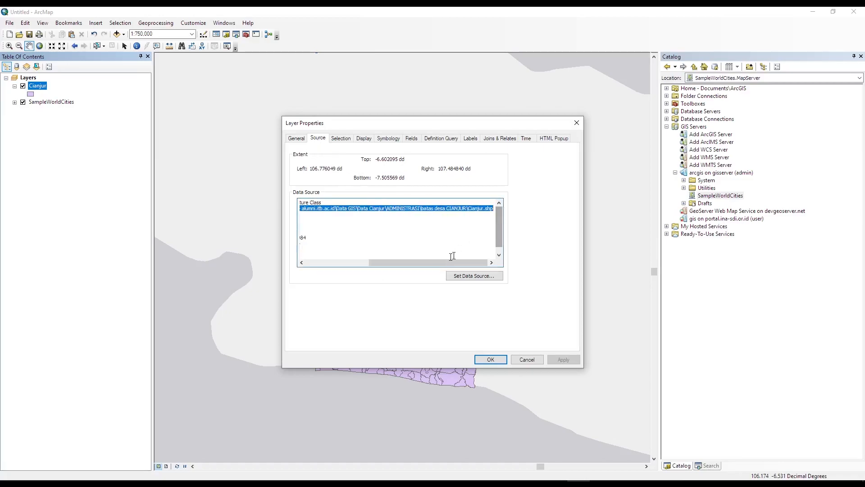
drag(401, 246, 286, 198)
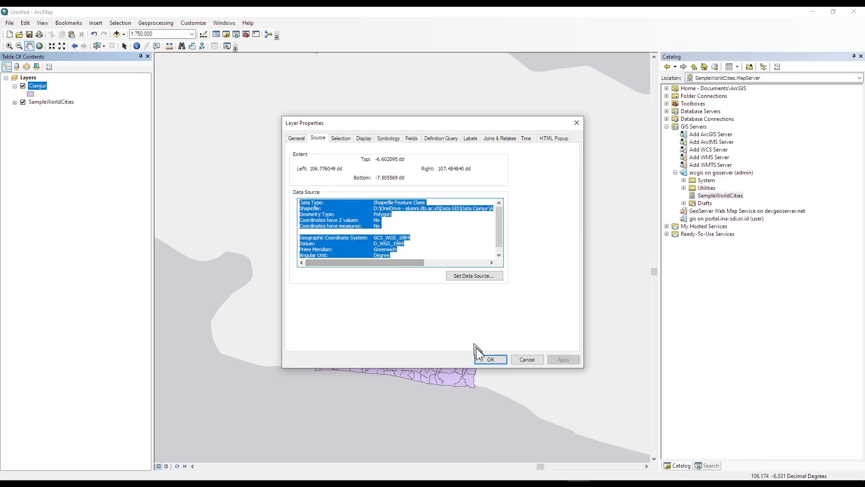
click(491, 359)
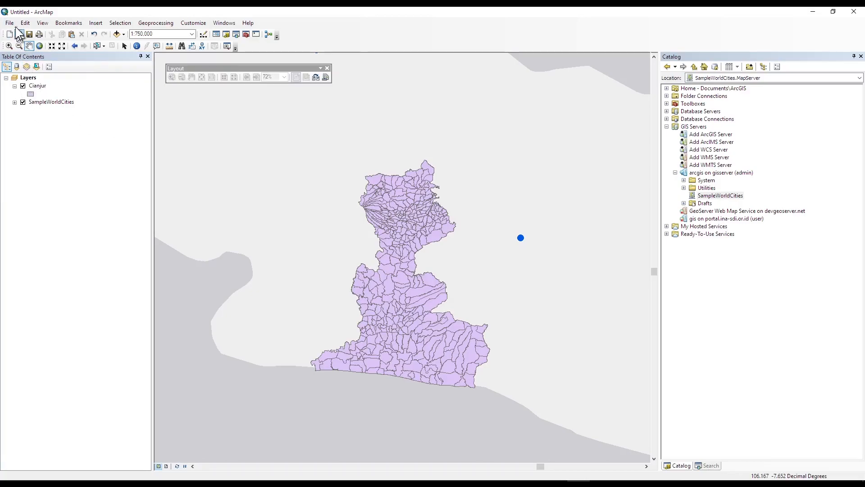
Start publishing a new service from the map to the gisserver connection.
click(11, 23)
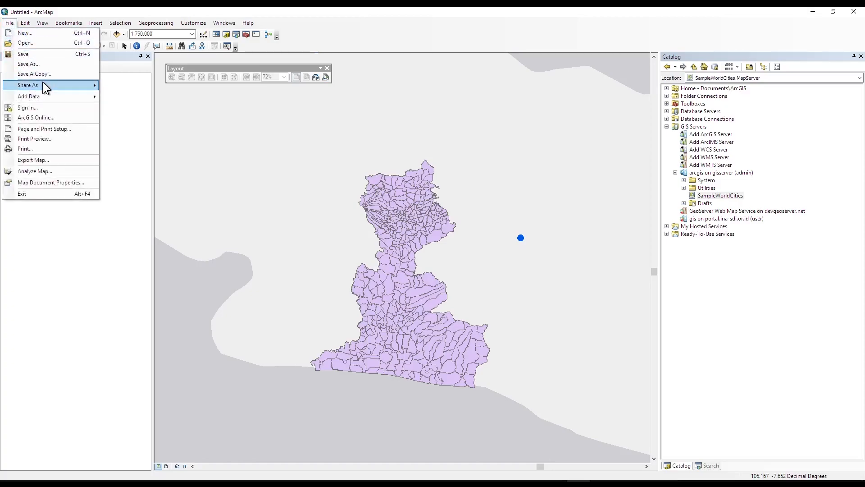
mouse_move(45, 84)
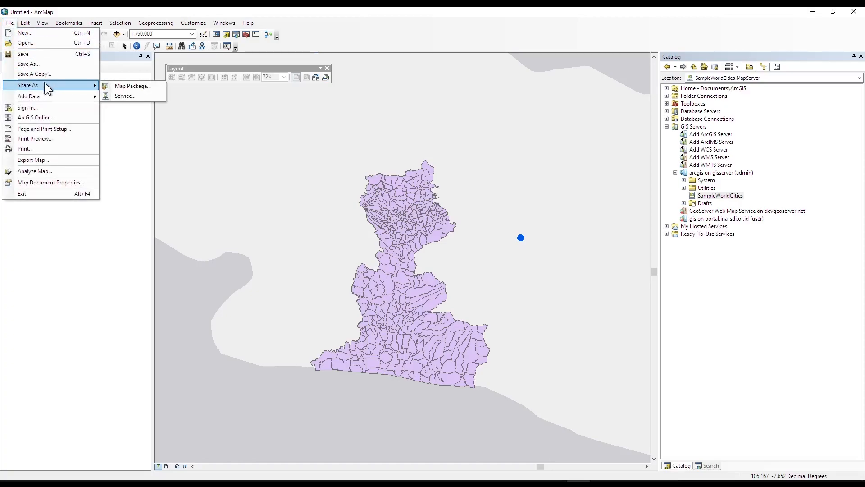
click(136, 95)
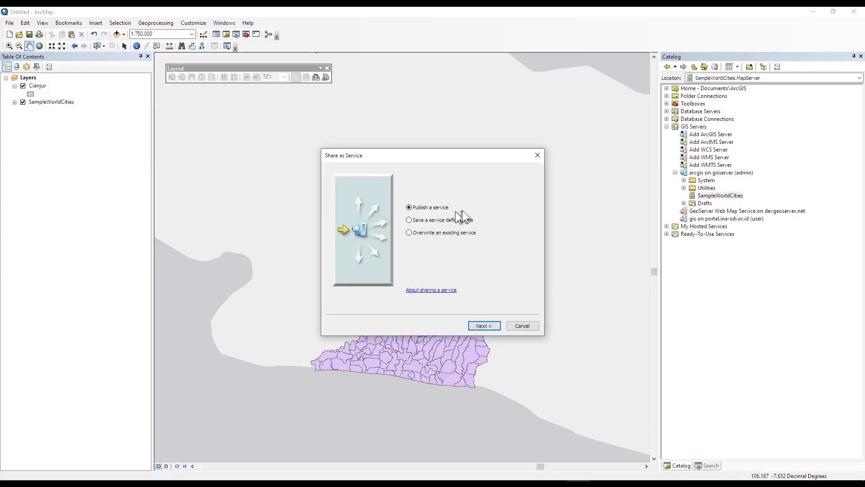
click(484, 325)
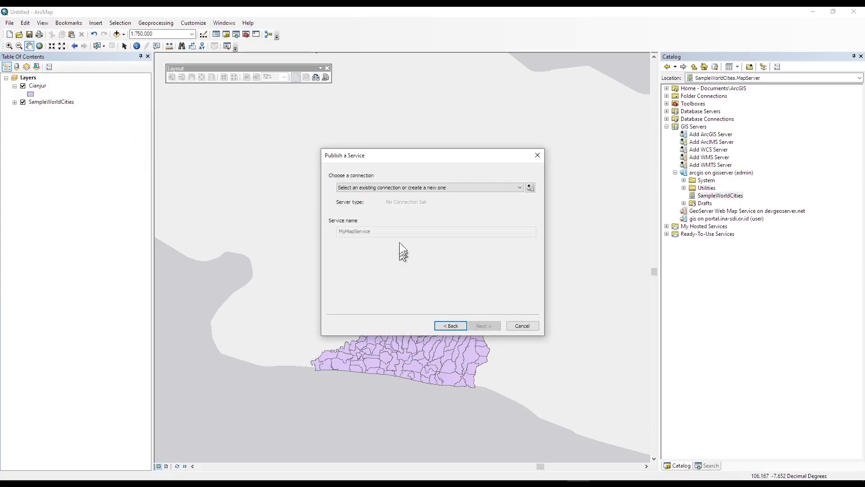
click(409, 188)
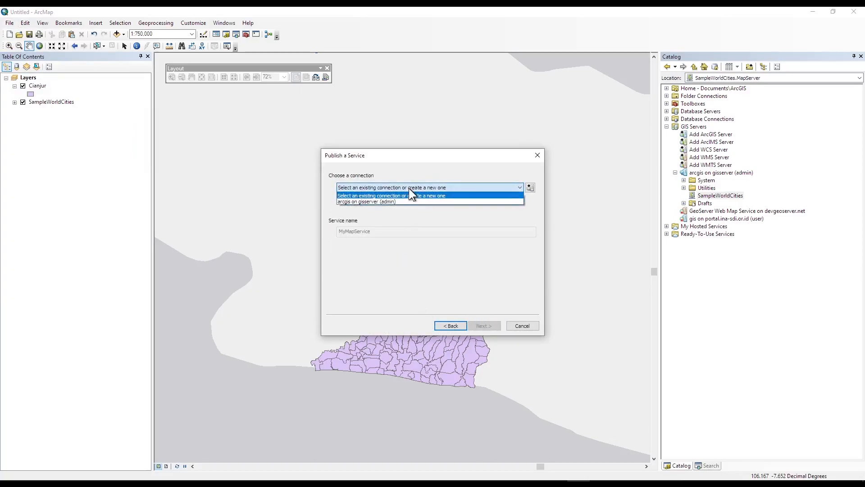
click(369, 201)
Name the service PetaDesaCianjur.
click(402, 232)
drag(402, 232, 311, 239)
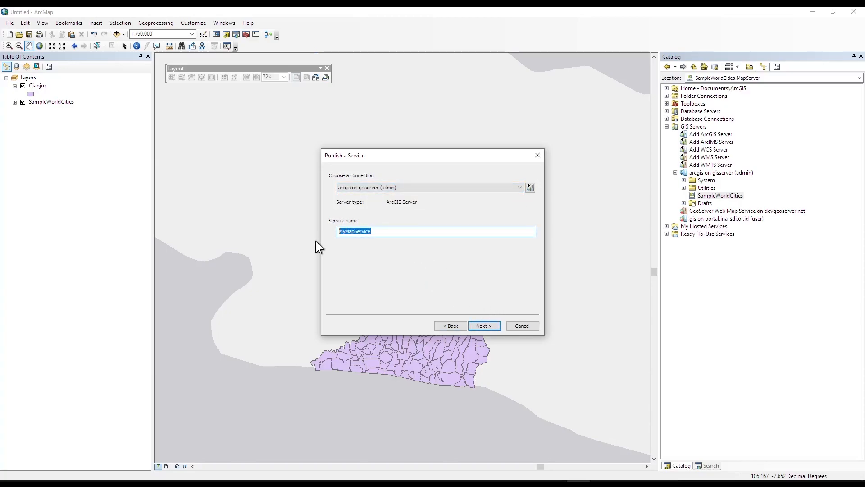
text(Peta Desa Cianjuy)
key(BackSpace)
click(350, 231)
key(BackSpace)
Keep [root] as the publishing folder and proceed to the service settings.
click(479, 326)
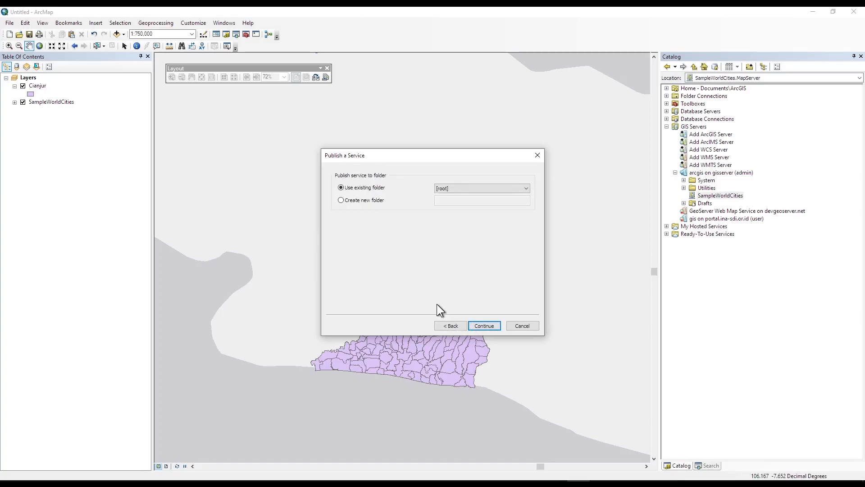
click(460, 188)
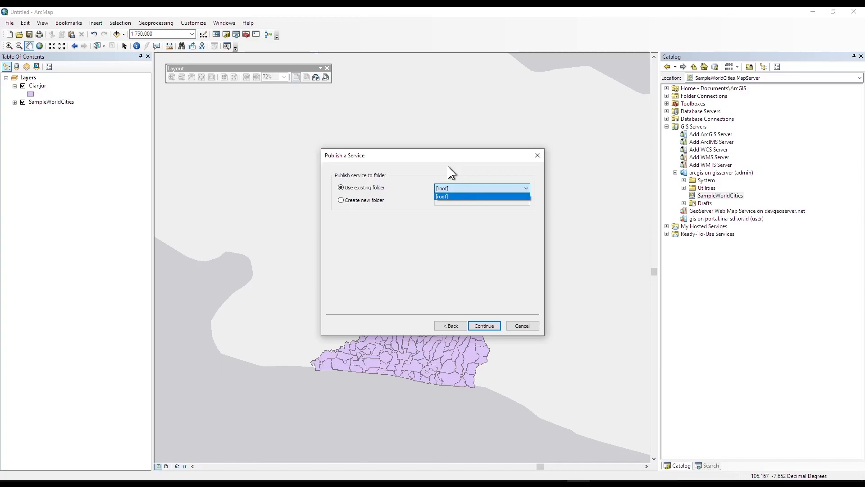
click(448, 167)
click(489, 325)
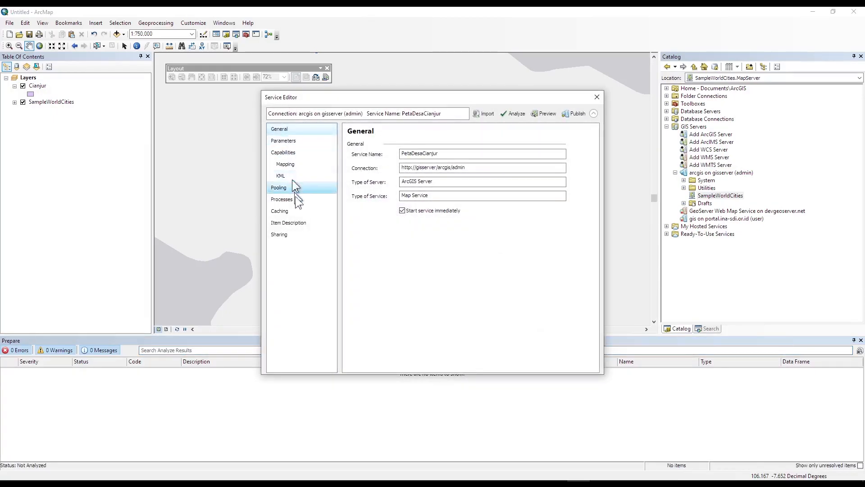
Set summary and description 'Peta Batas Desa Cianjur' and tags 'desa, batas, cianjur'.
click(301, 223)
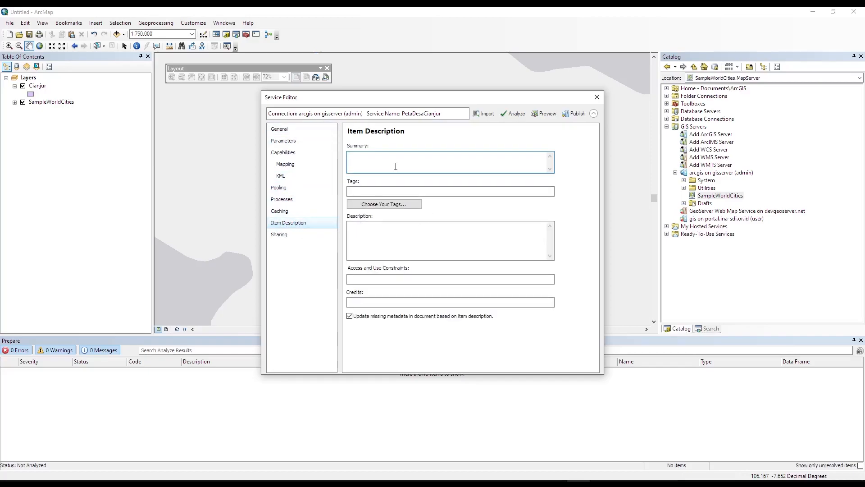
key(BackSpace)
key(BackSpace)
text(Peta Desa)
key(ctrl+shift+Left)
text(Batas Desa Cianjur)
key(Tab)
text(desa, batas, cianjur)
key(Tab)
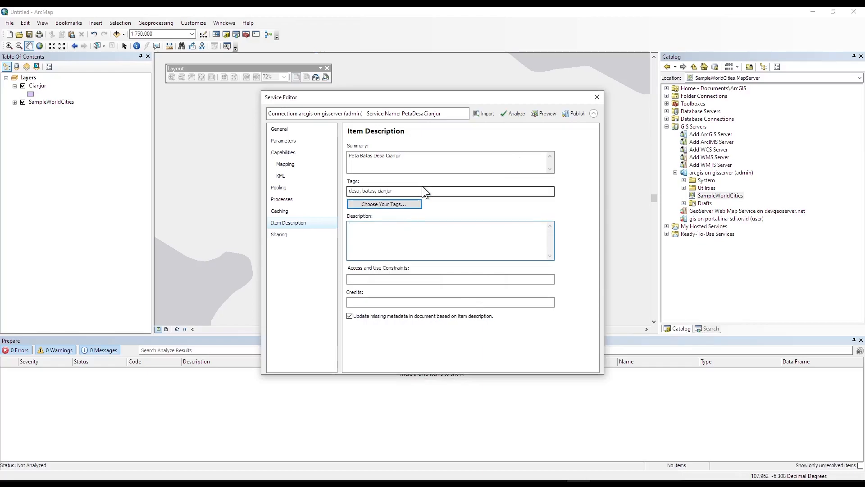
click(380, 239)
text(Peta Batas Desa Cianjur)
click(362, 279)
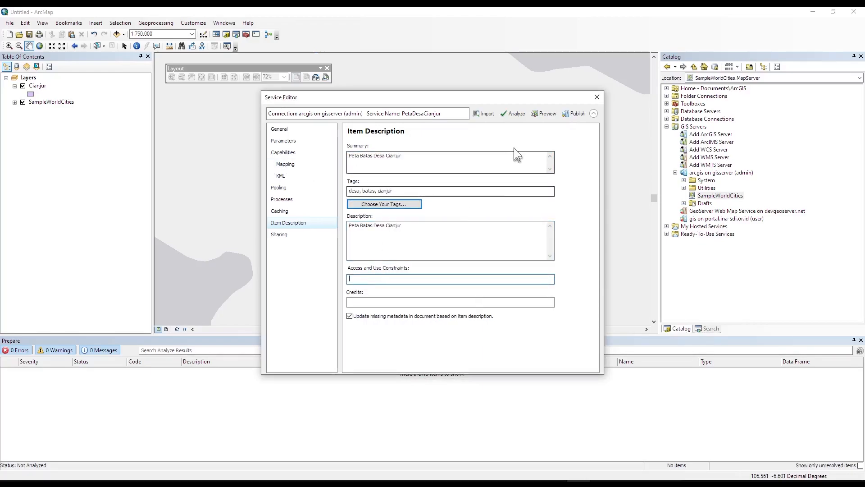
Analyze the service and inspect the unsupported layer type error.
click(512, 116)
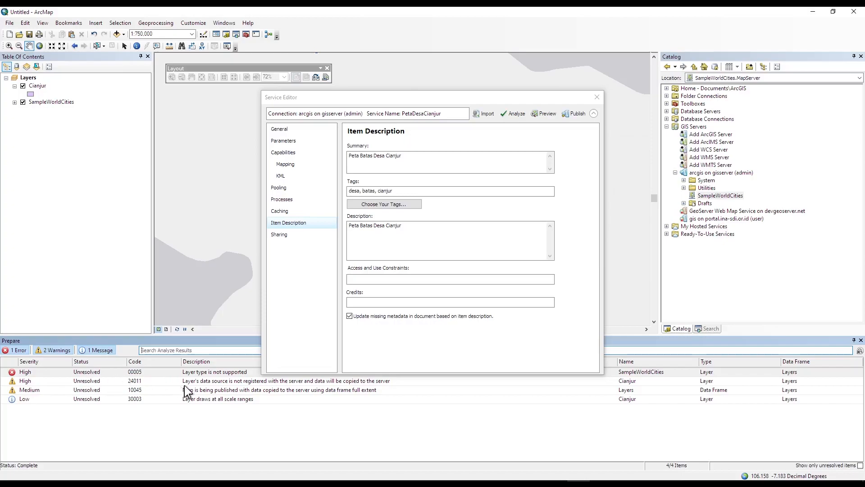
click(200, 372)
drag(339, 98, 410, 39)
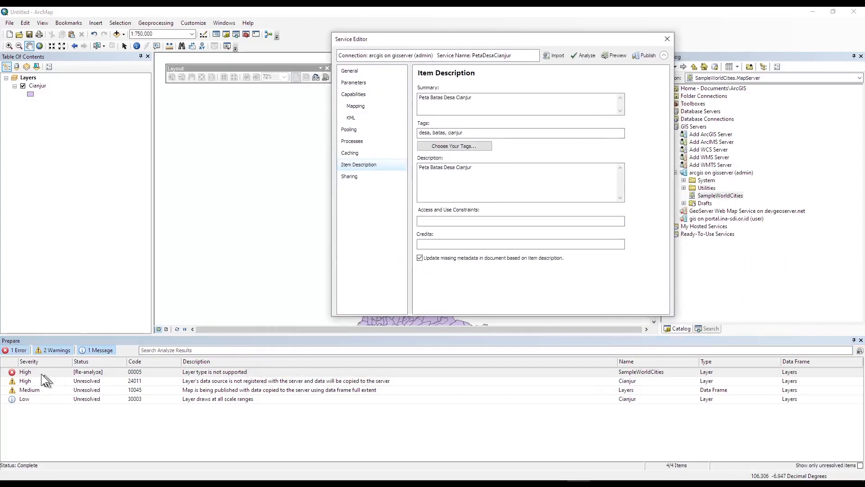
click(55, 372)
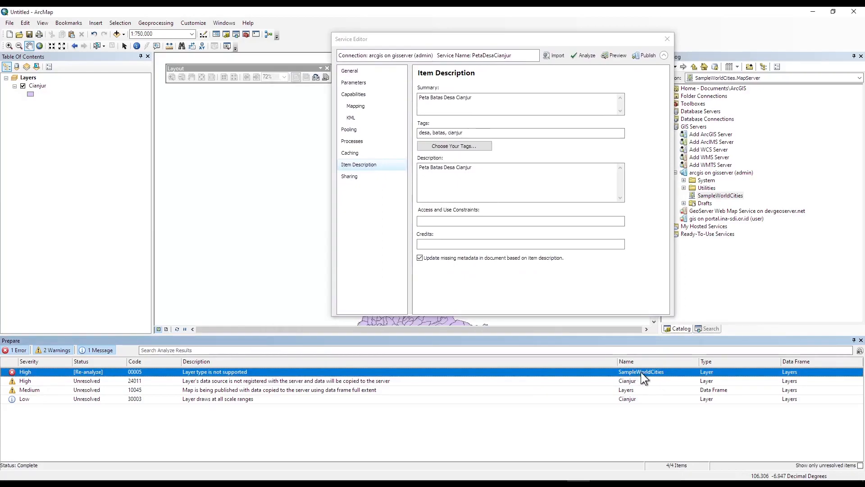
Turn on Start service immediately and review the General and Parameters pages, ending on Capabilities.
click(355, 72)
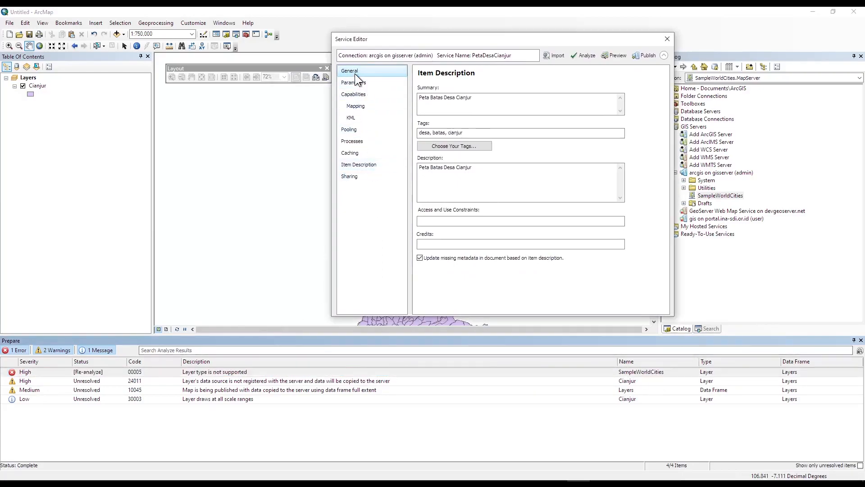
click(356, 85)
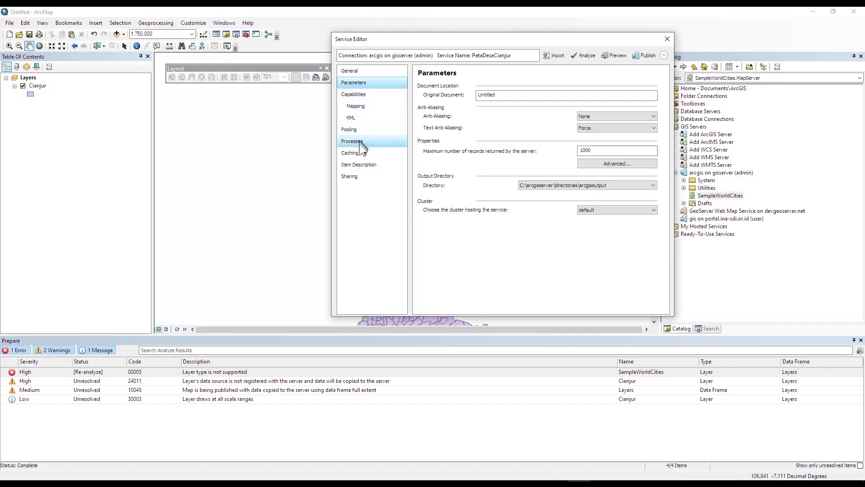
drag(533, 39, 371, 63)
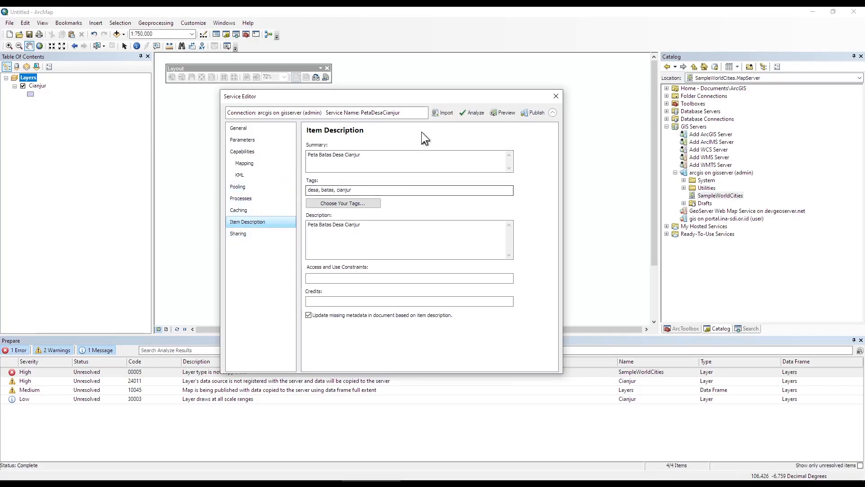
click(237, 130)
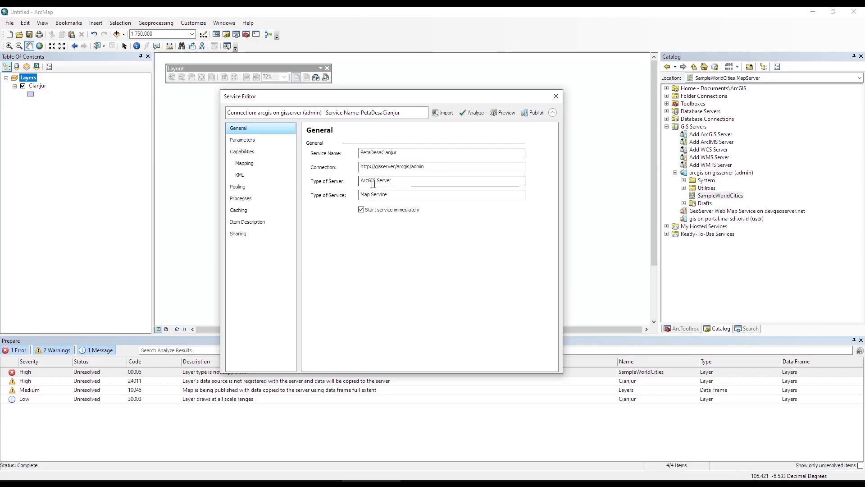
drag(401, 195, 341, 196)
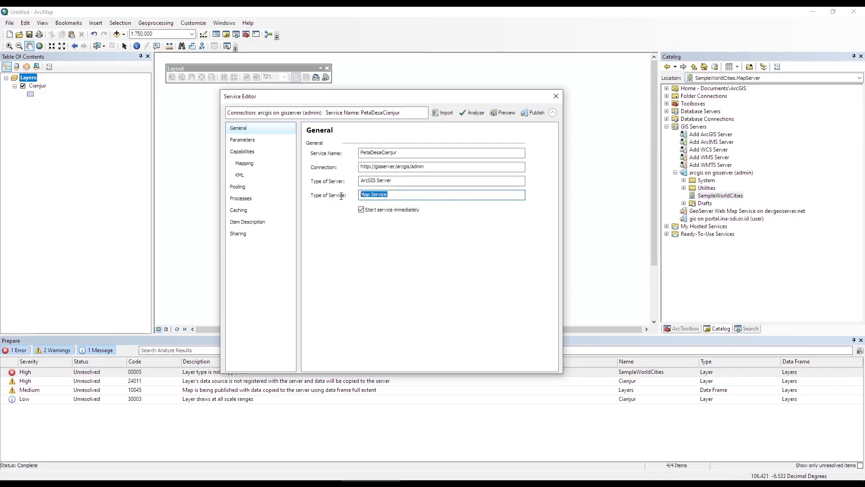
click(361, 210)
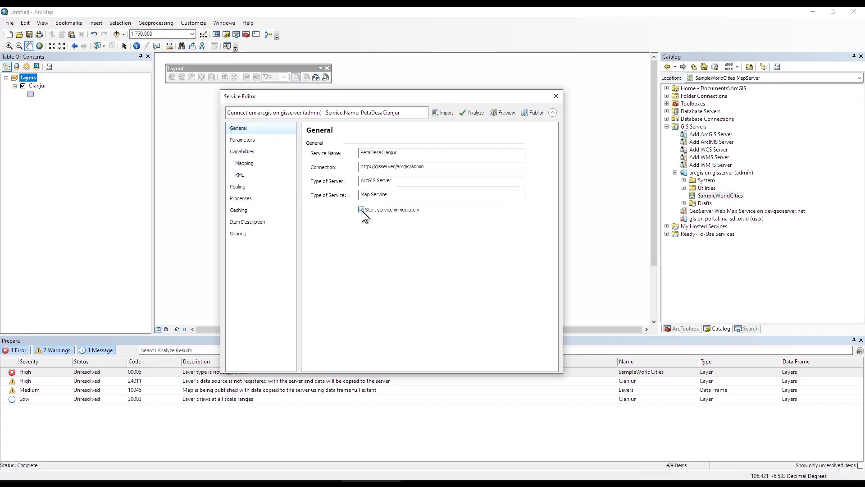
click(234, 142)
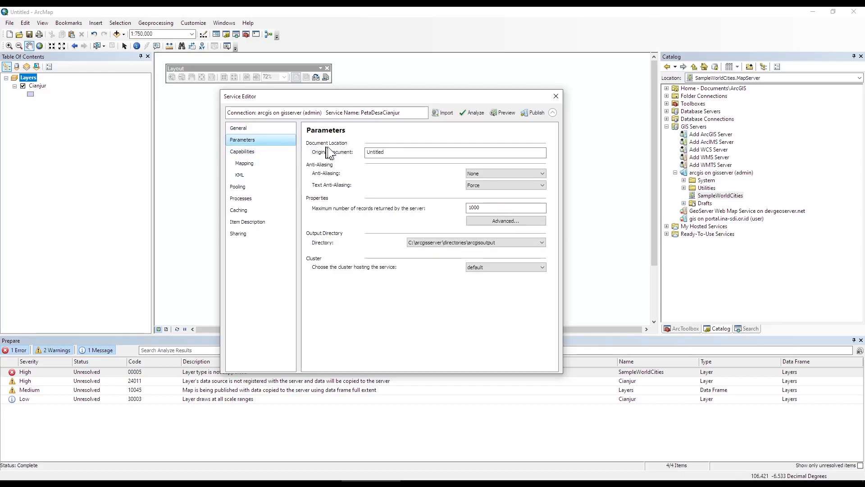
key(Tab)
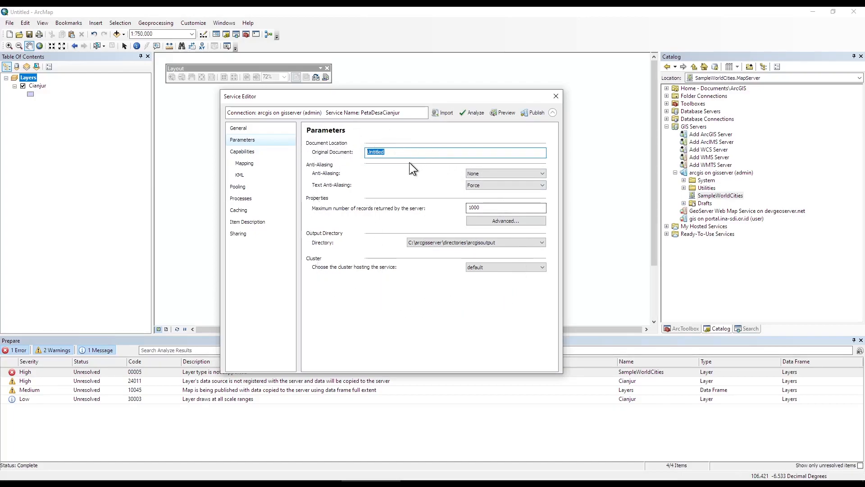
click(251, 153)
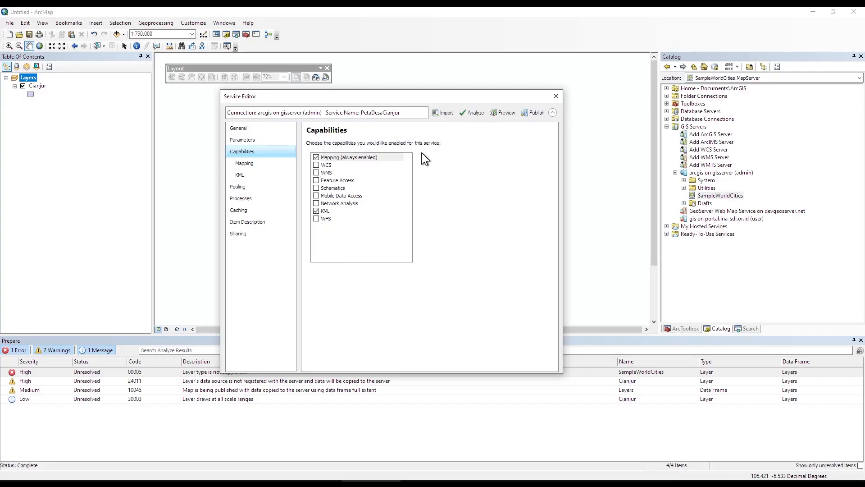
Enable the WCS, WMS and WFS capabilities and turn off KML and the other extras.
click(316, 165)
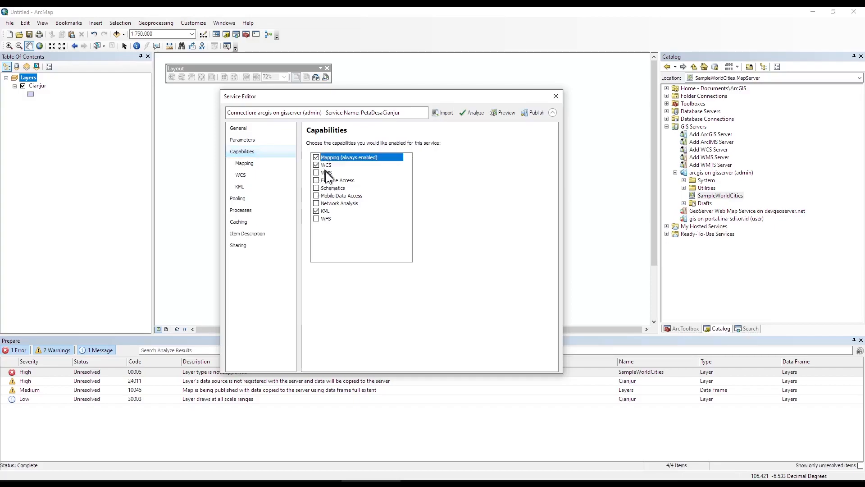
click(316, 172)
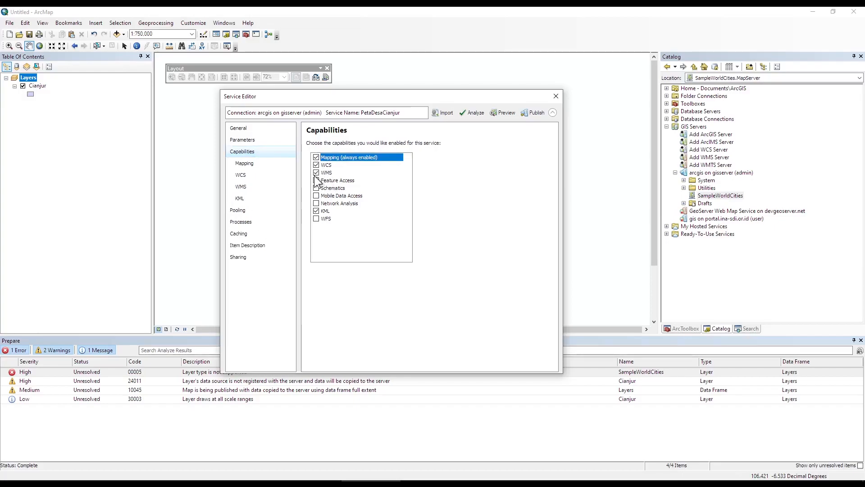
click(316, 180)
click(316, 219)
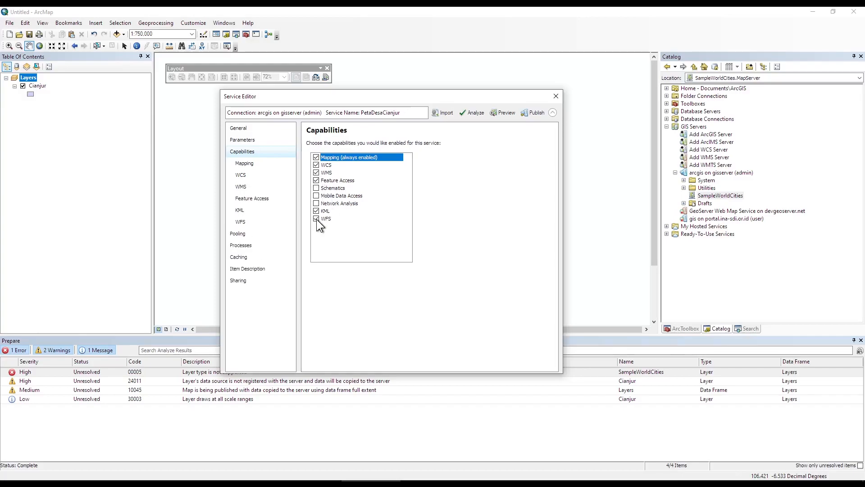
click(316, 203)
click(316, 196)
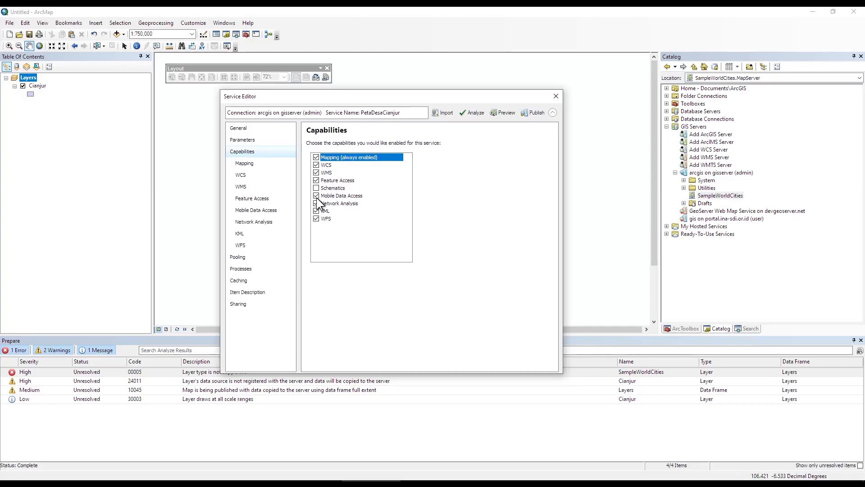
click(316, 188)
click(316, 181)
click(316, 188)
click(315, 196)
click(316, 203)
click(316, 210)
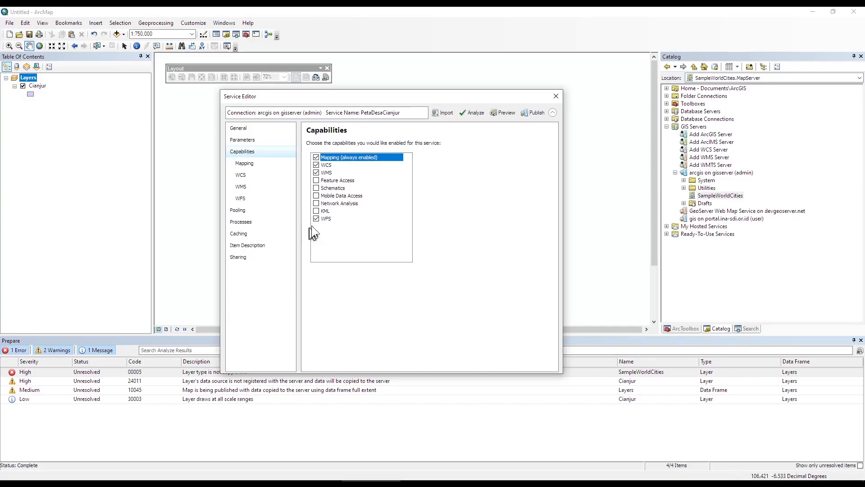
Review the WFS, WMS, WCS and Mapping entries, then show the Pooling settings (1–2 instances).
click(329, 218)
click(331, 173)
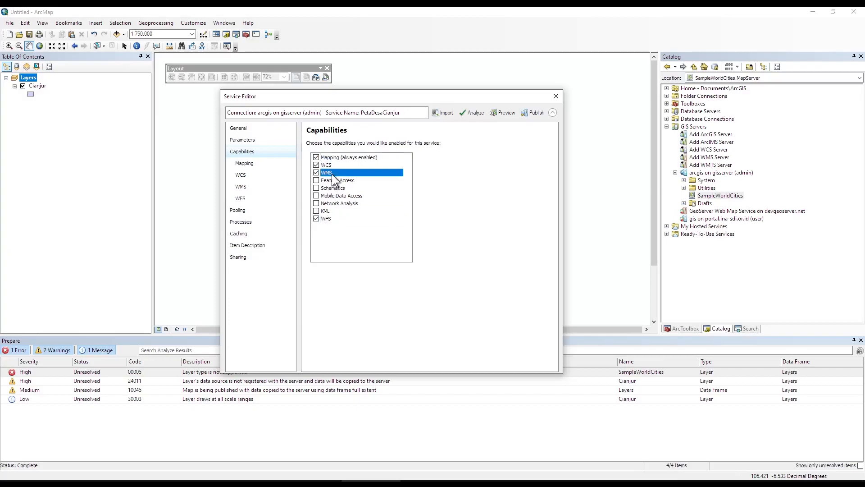
click(331, 166)
click(338, 158)
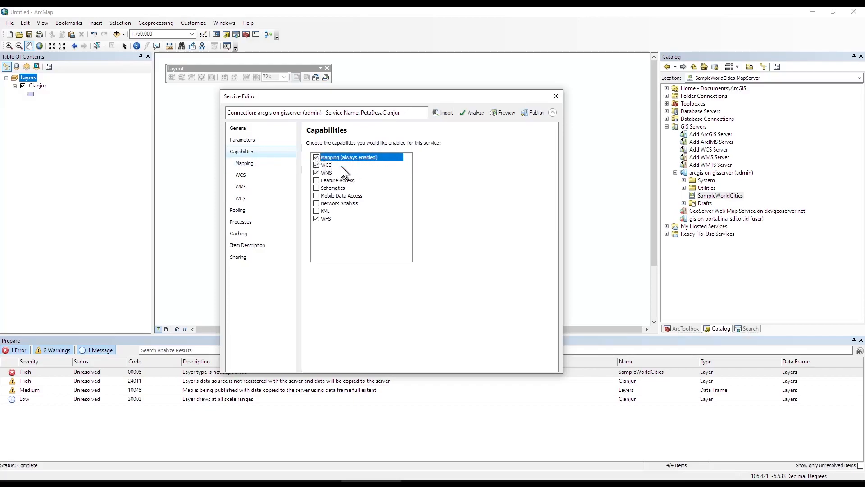
click(325, 165)
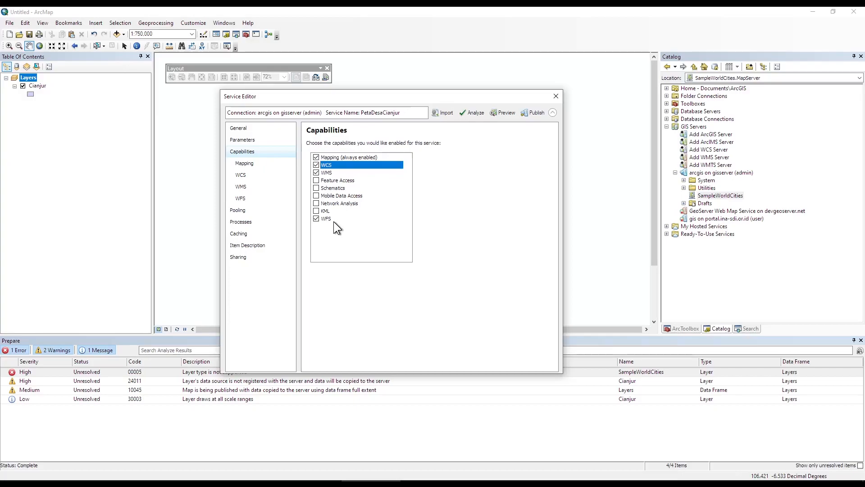
click(253, 207)
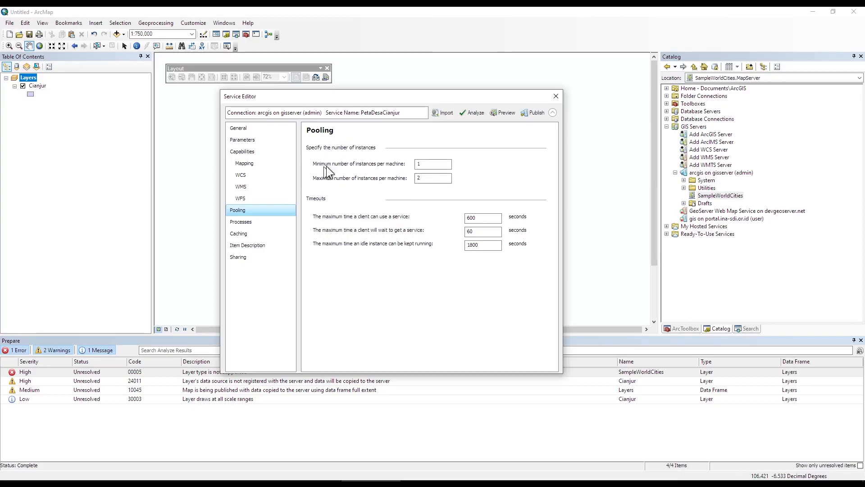
Keep high process isolation for running instances, then review Caching, Item Description and Sharing settings.
click(241, 223)
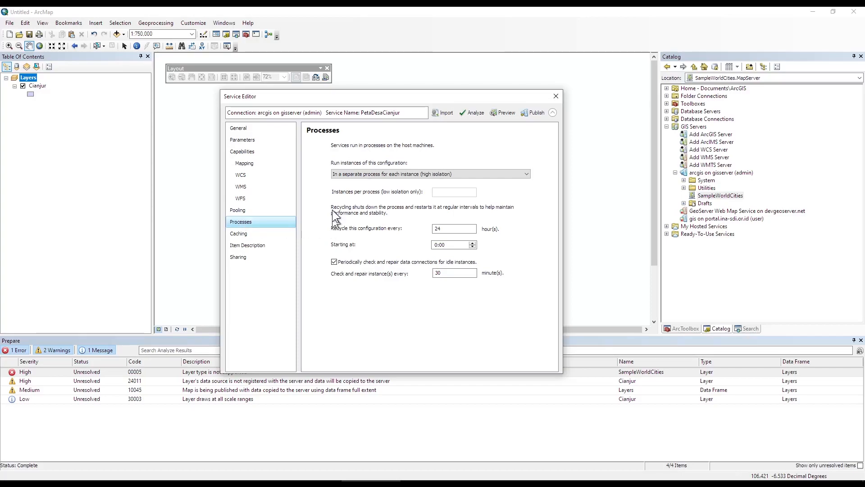
click(372, 173)
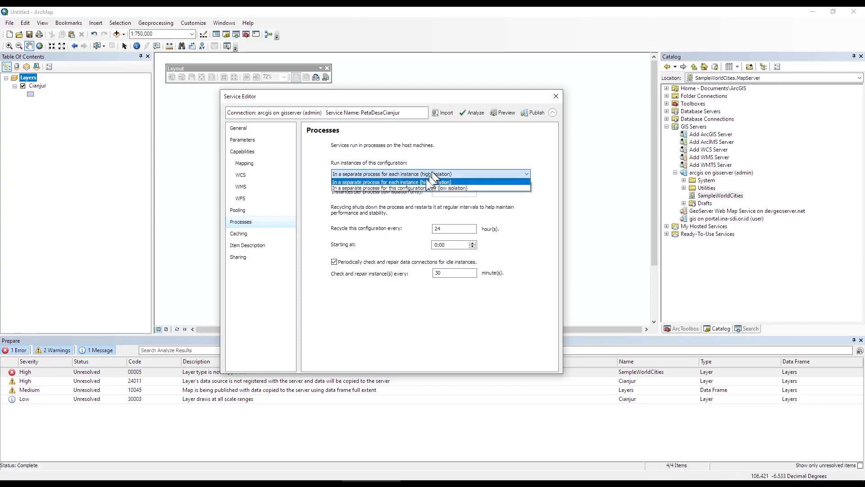
click(291, 233)
click(290, 233)
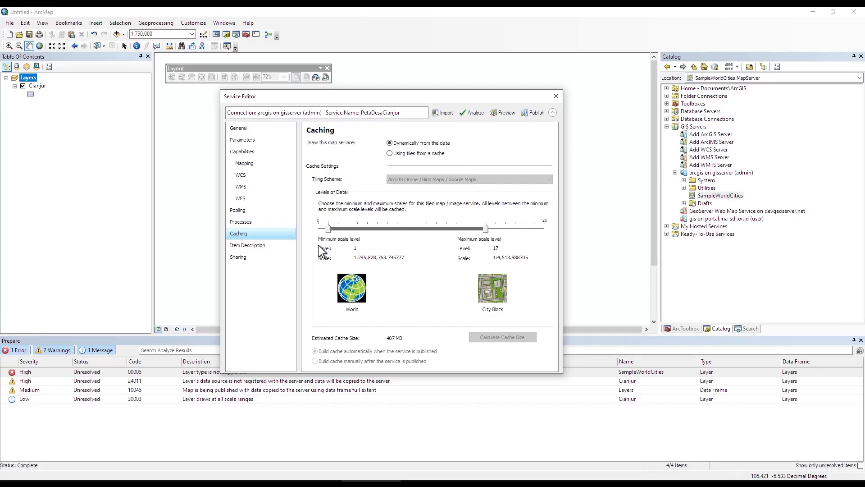
click(256, 246)
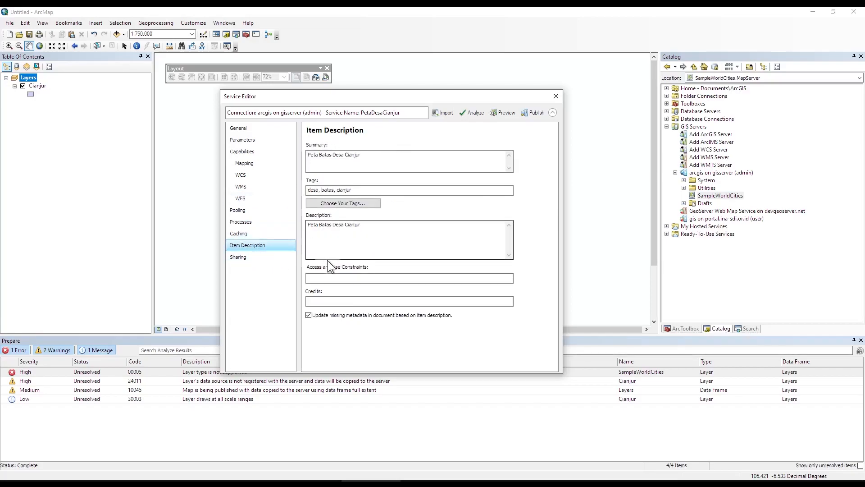
click(253, 257)
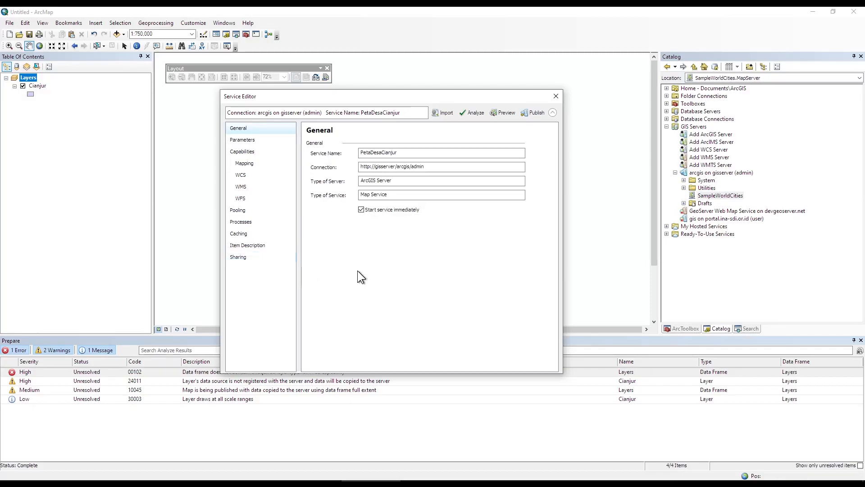
Analyze the PetaDesaCianjur service for publishing problems and move the Service Editor aside.
click(471, 112)
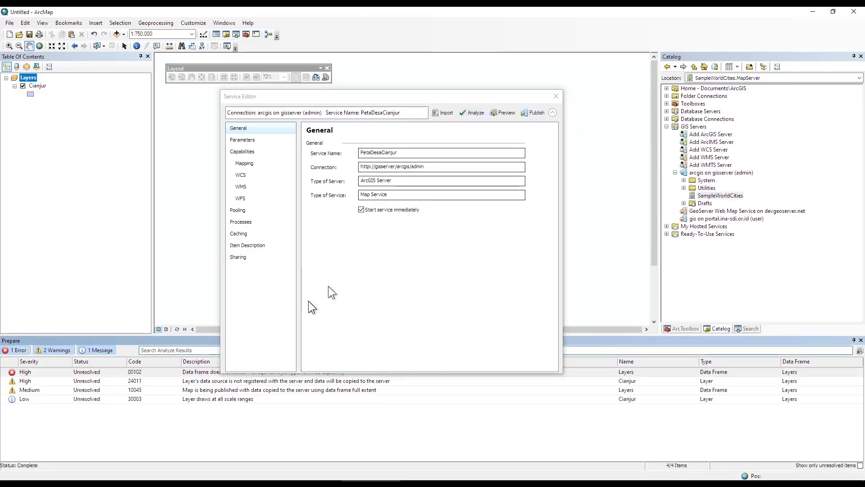
drag(332, 99, 358, 88)
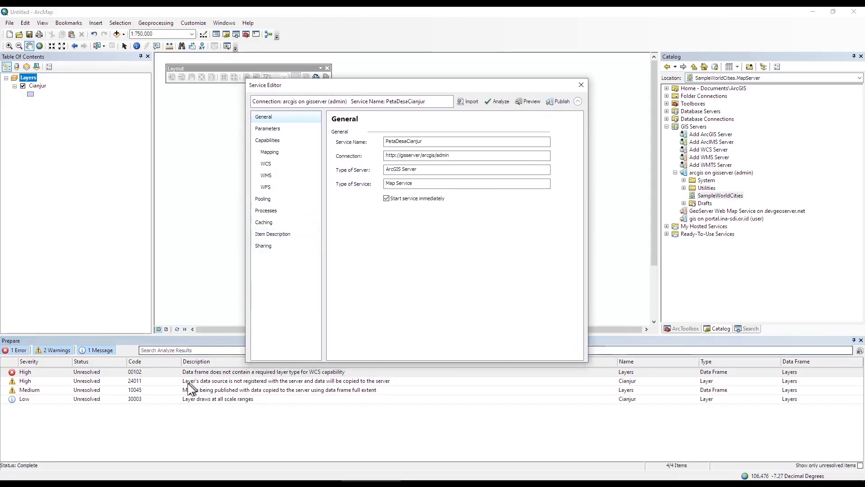
click(37, 375)
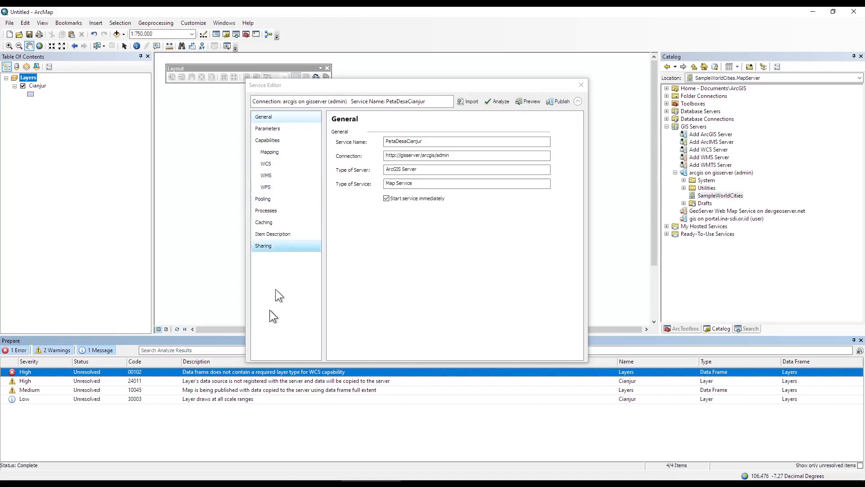
click(358, 281)
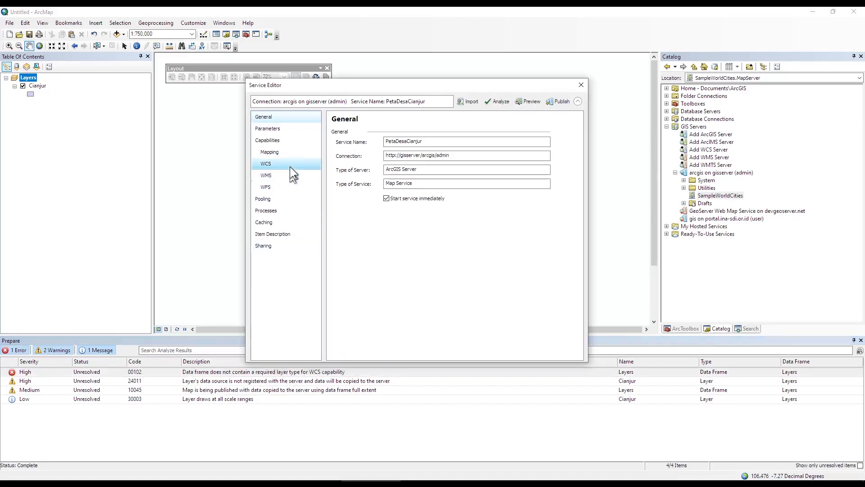
drag(339, 83, 466, 52)
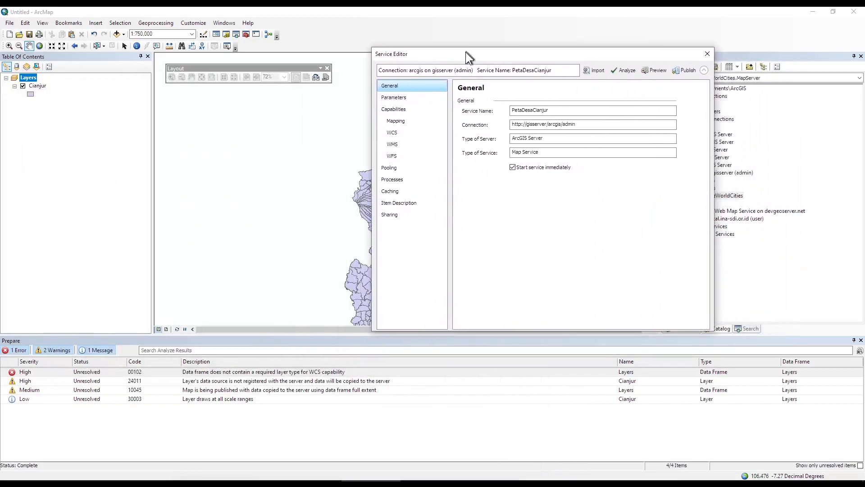
Turn off the WCS capability and re-analyze, now reporting 0 errors.
click(401, 109)
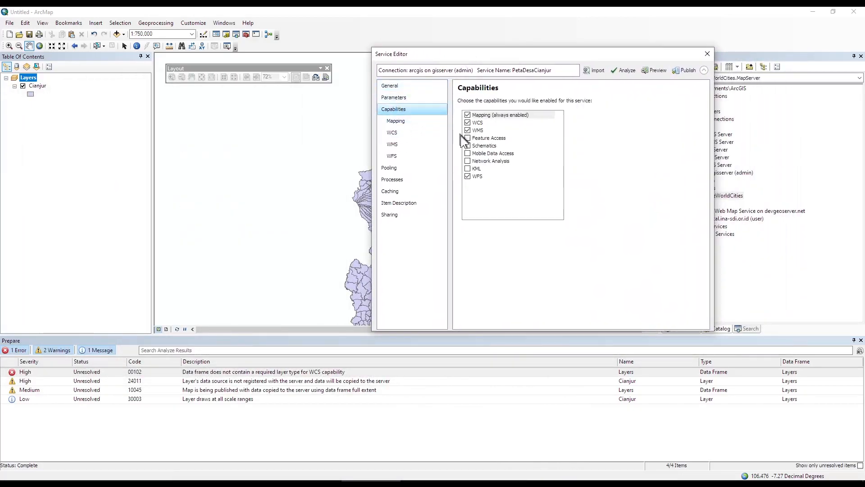
click(468, 123)
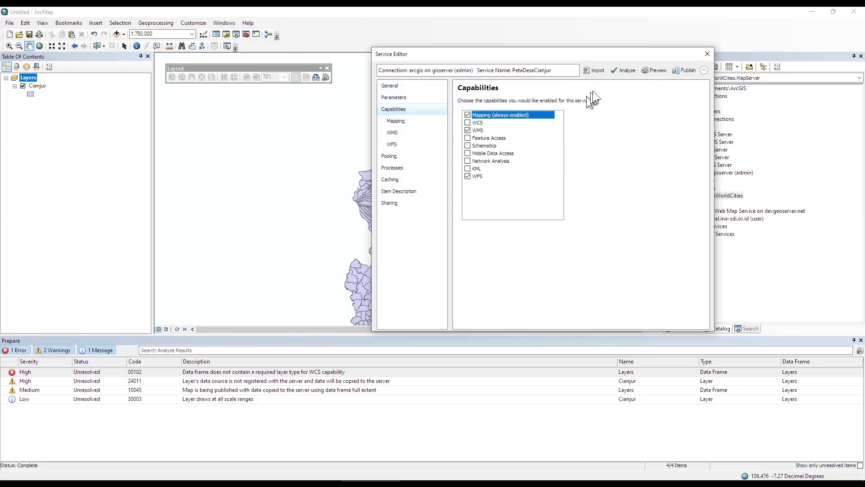
drag(610, 58, 430, 62)
click(464, 110)
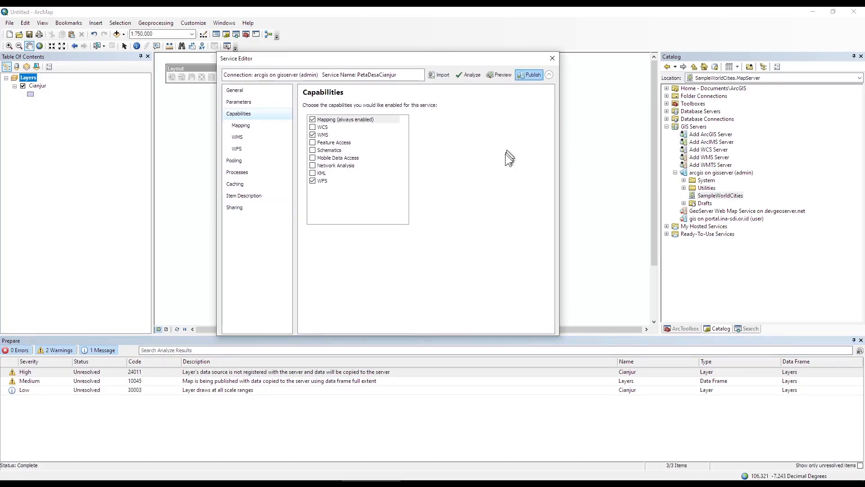
Publish PetaDesaCianjur to gisserver, confirming the copy of village data to the server.
drag(429, 64, 393, 91)
click(495, 103)
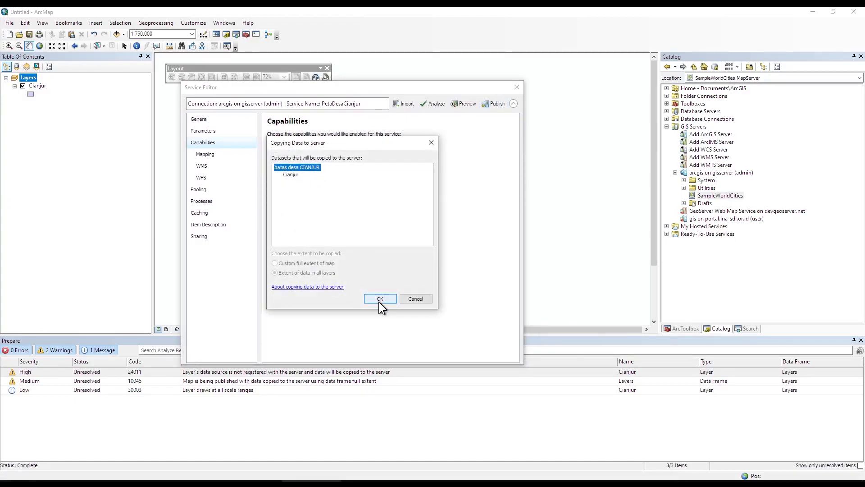
click(379, 298)
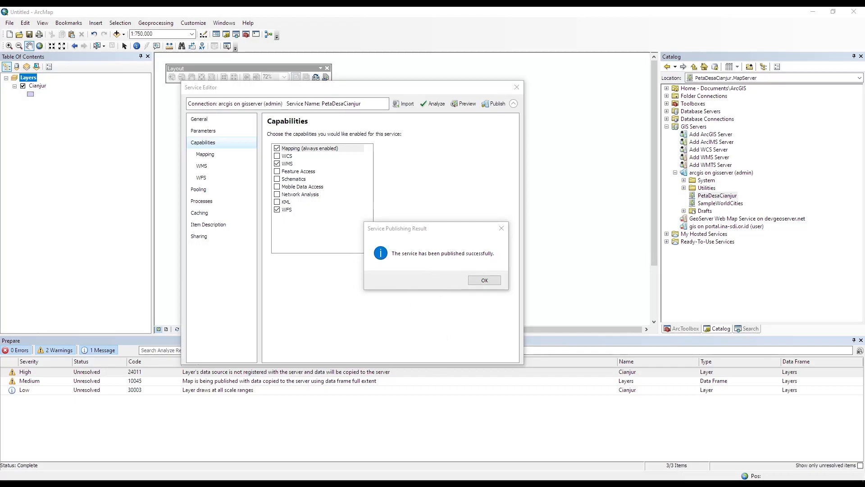
drag(0, 119, 258, 31)
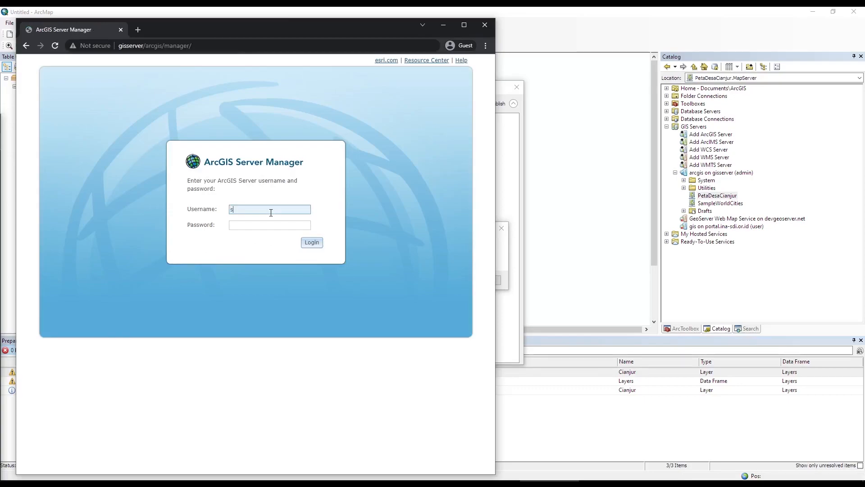
Sign in to ArcGIS Server Manager and check PetaDesaCianjur's sharing properties message.
key(Return)
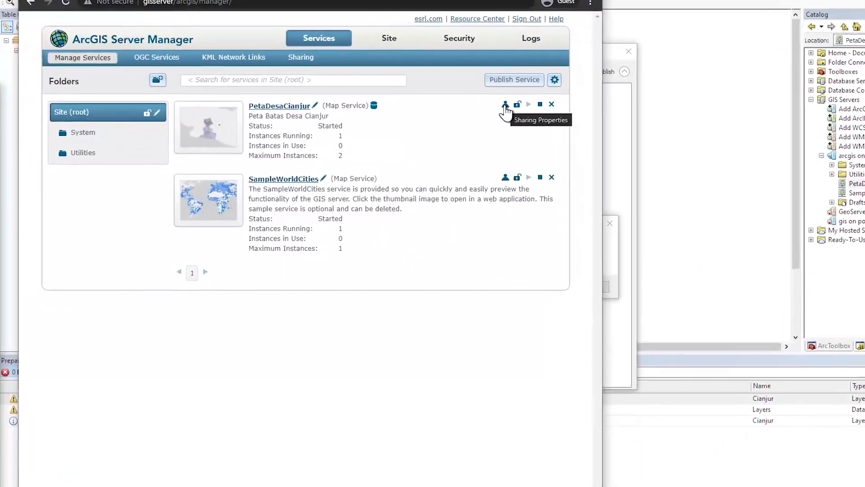
click(504, 108)
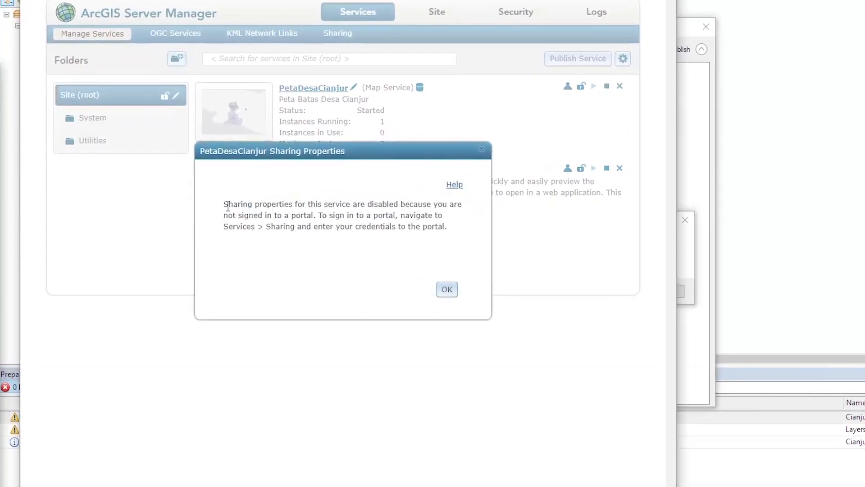
drag(228, 207, 464, 241)
Dismiss the message and leave PetaDesaCianjur's security unchanged at Public.
click(453, 293)
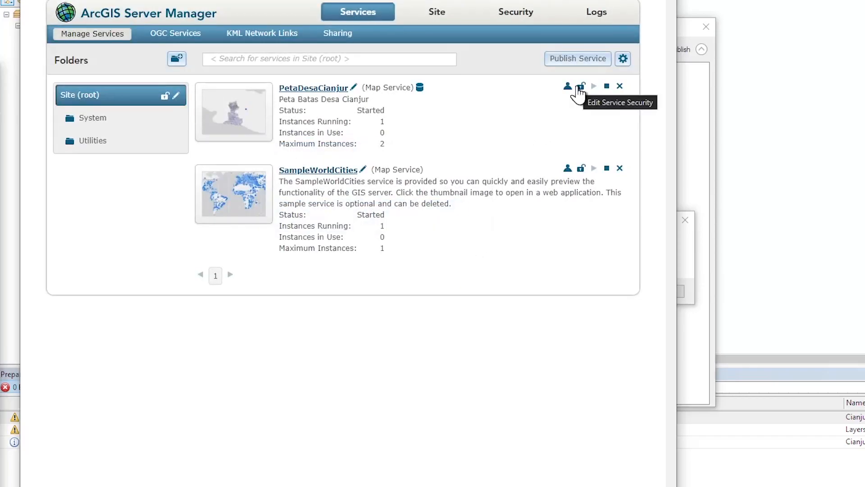
click(579, 88)
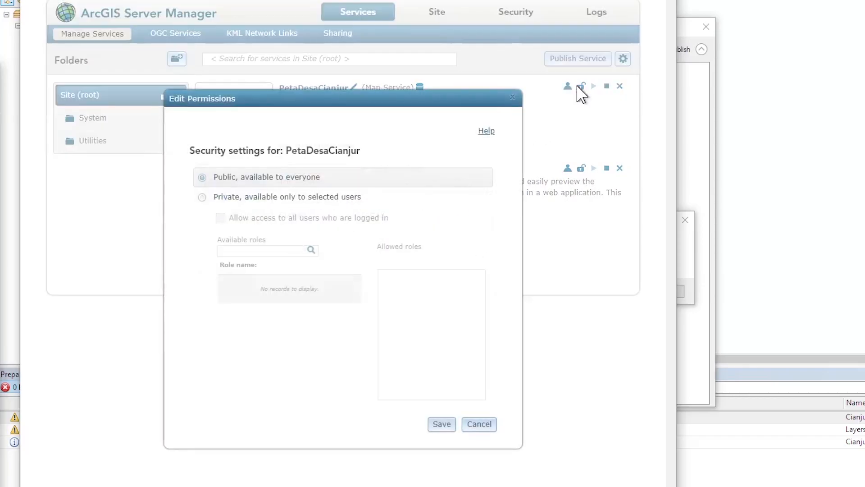
click(202, 197)
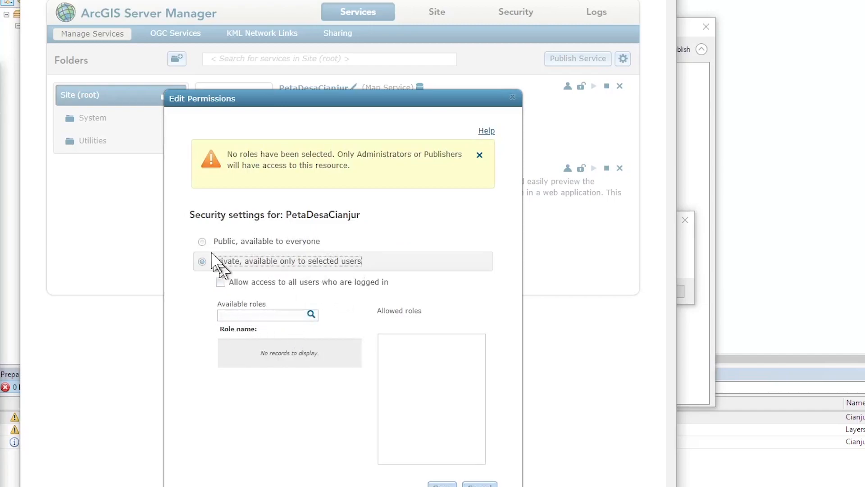
click(202, 242)
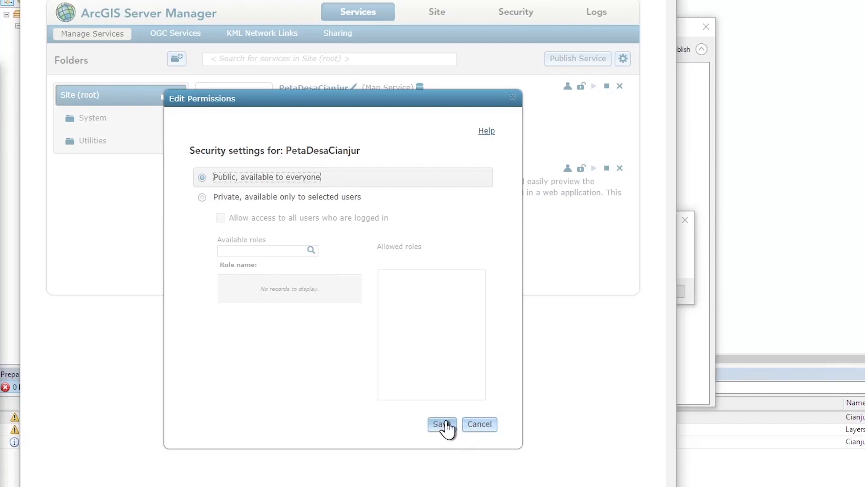
click(484, 428)
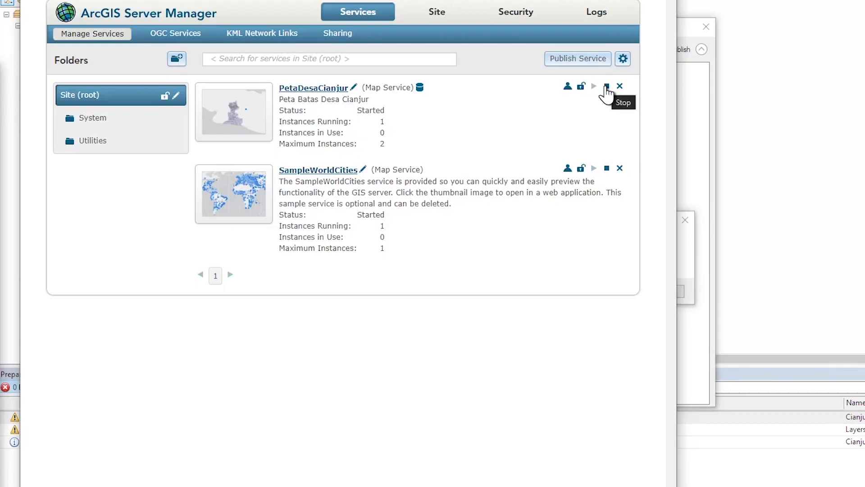
Open PetaDesaCianjur's settings and step through Parameters, Capabilities, Pooling, Processes, Caching to Item Description.
click(303, 92)
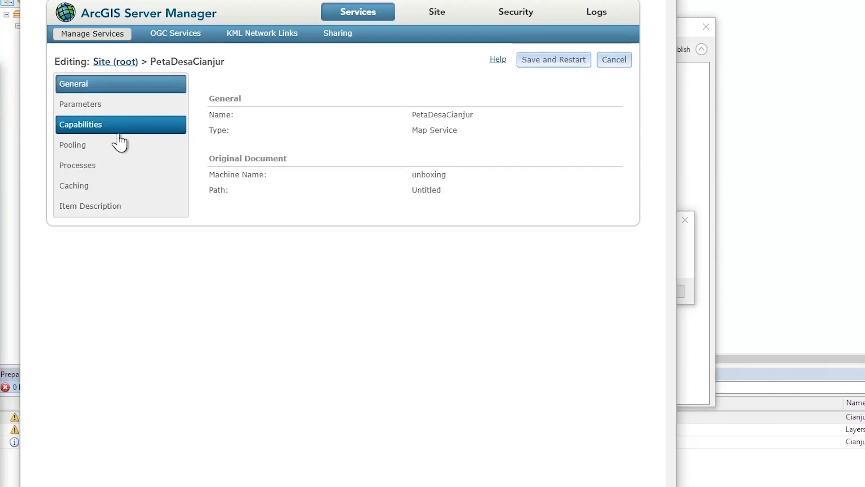
click(704, 209)
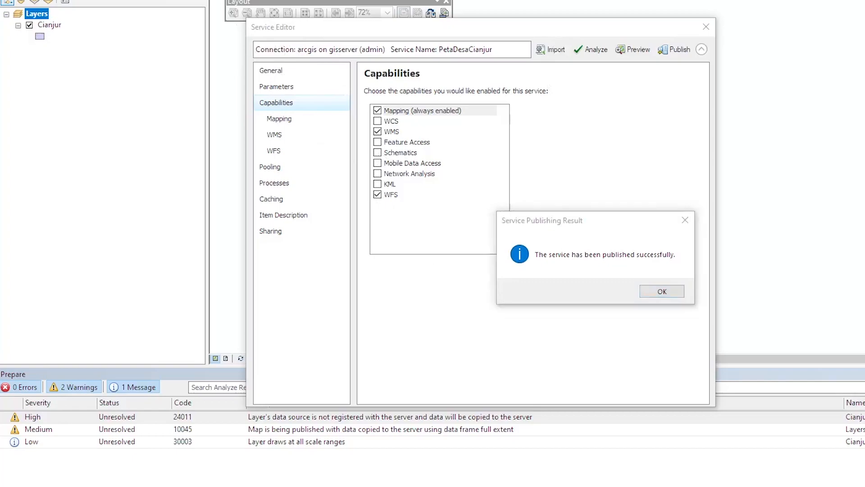
key(alt+Tab)
click(97, 108)
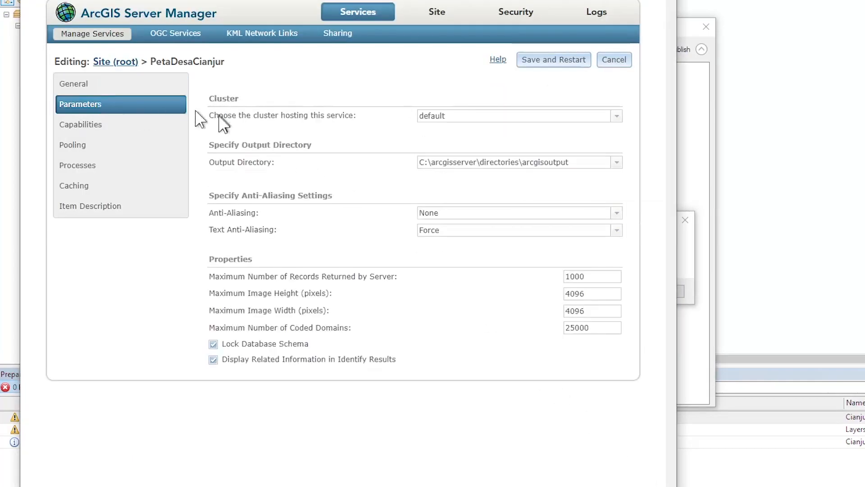
click(89, 132)
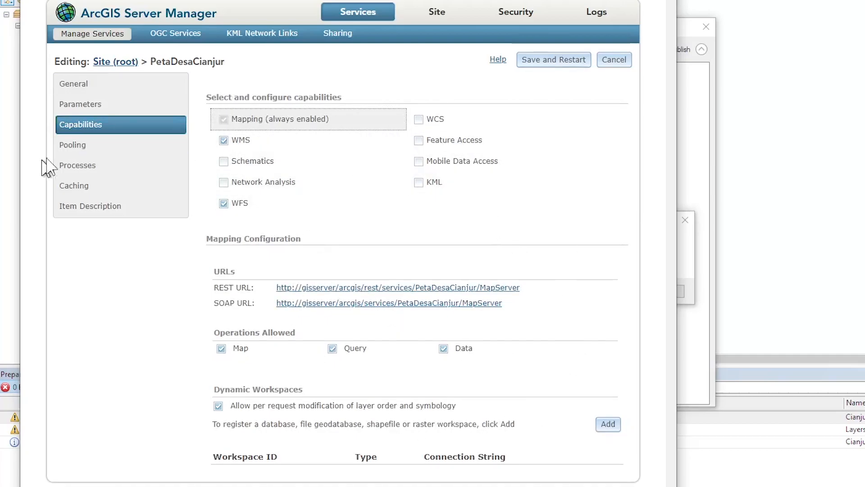
click(90, 146)
click(90, 167)
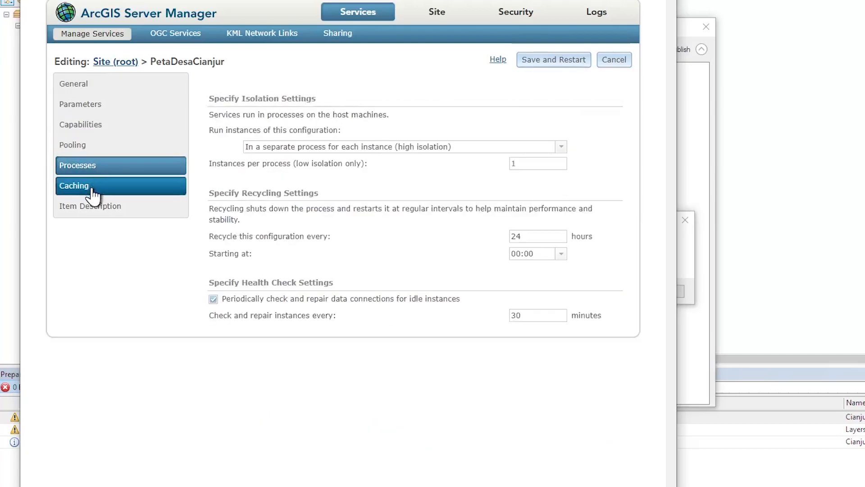
click(93, 194)
click(115, 208)
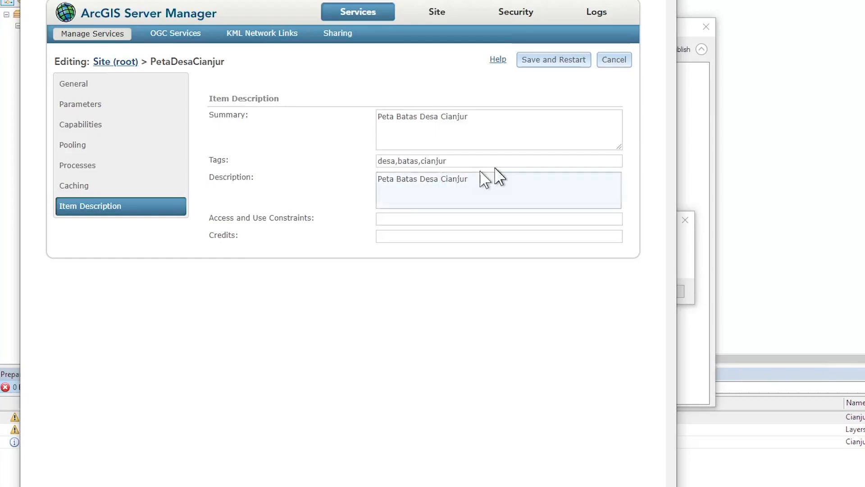
click(491, 128)
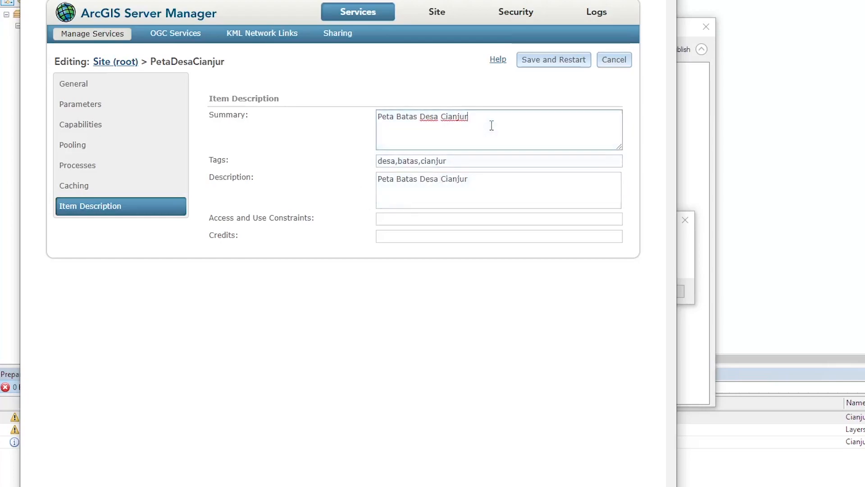
Show the WFS service URLs under OGC Services, return to Manage Services, and close ArcMap's publishing result.
click(161, 36)
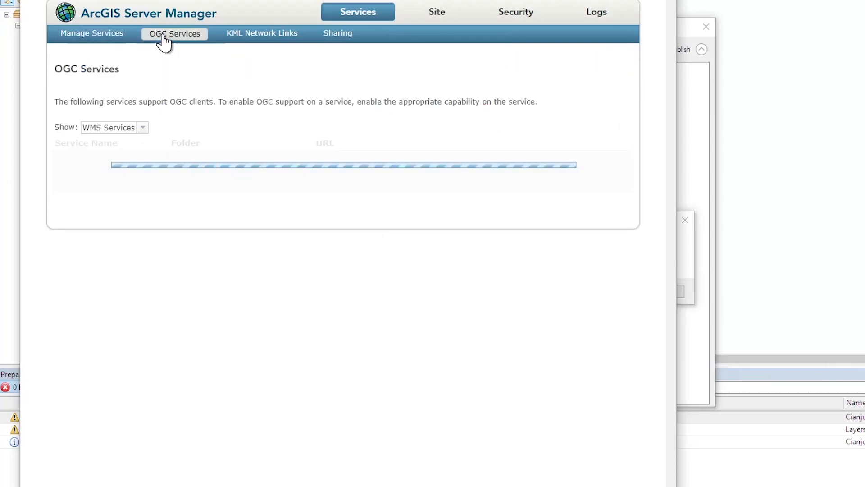
click(141, 130)
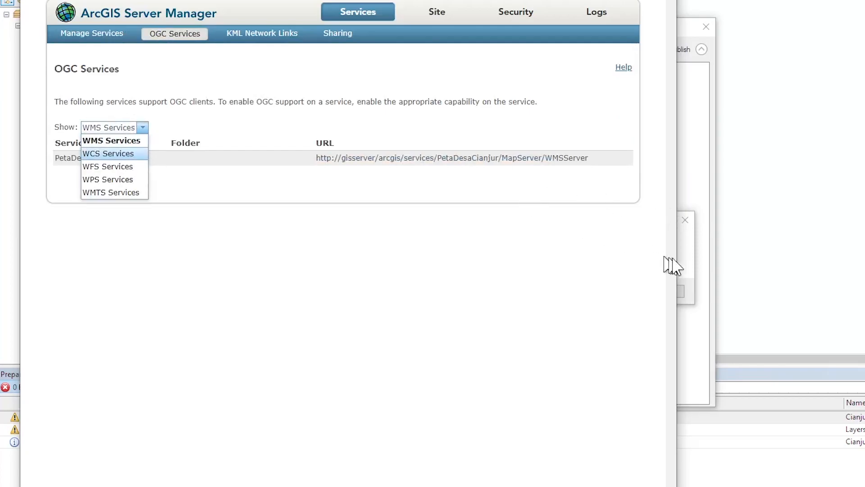
click(689, 271)
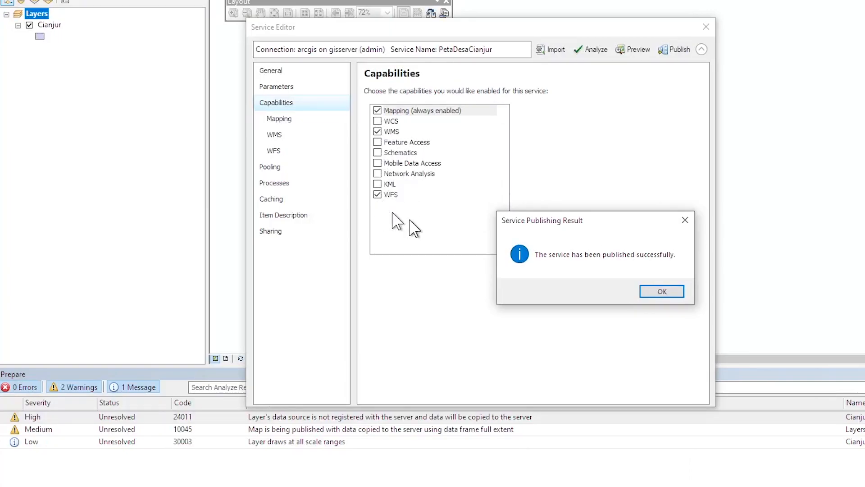
click(631, 485)
click(142, 128)
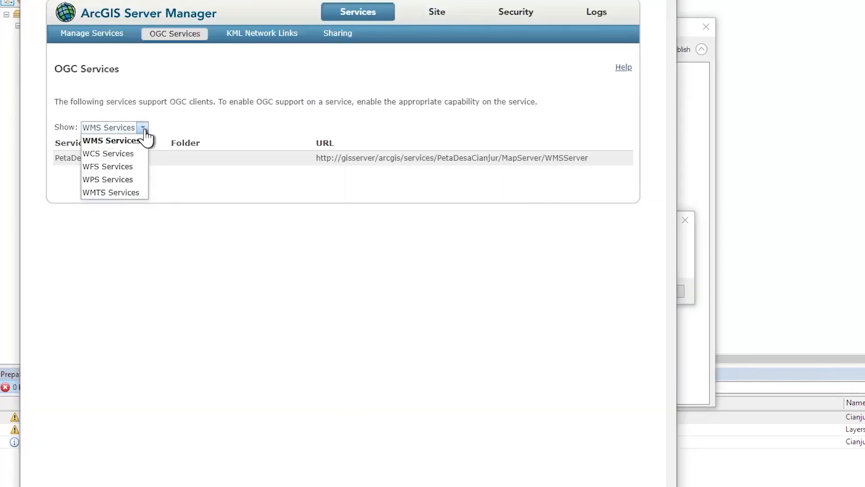
click(119, 167)
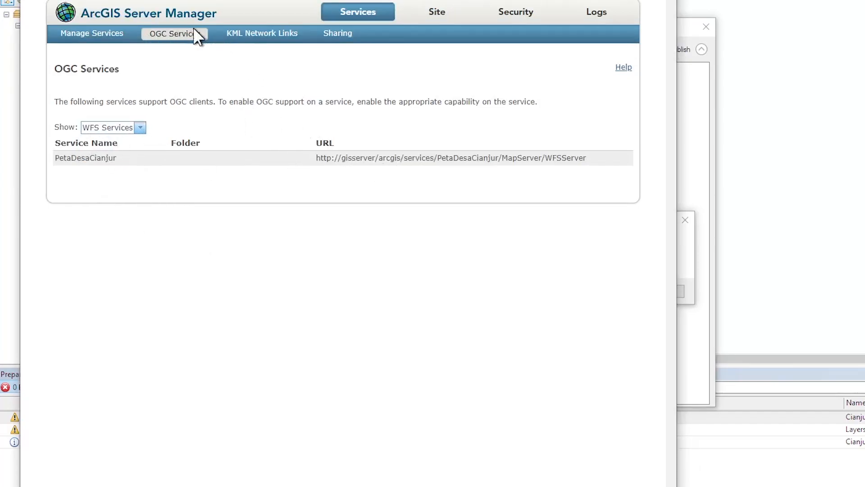
click(89, 35)
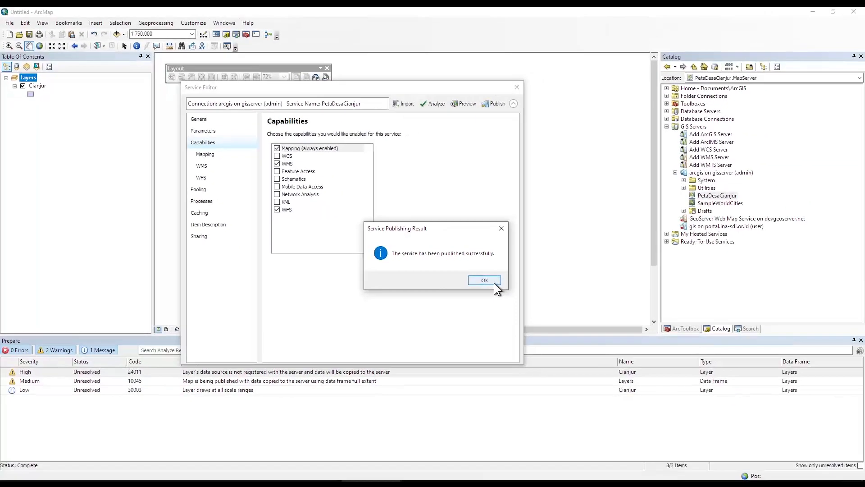
click(662, 291)
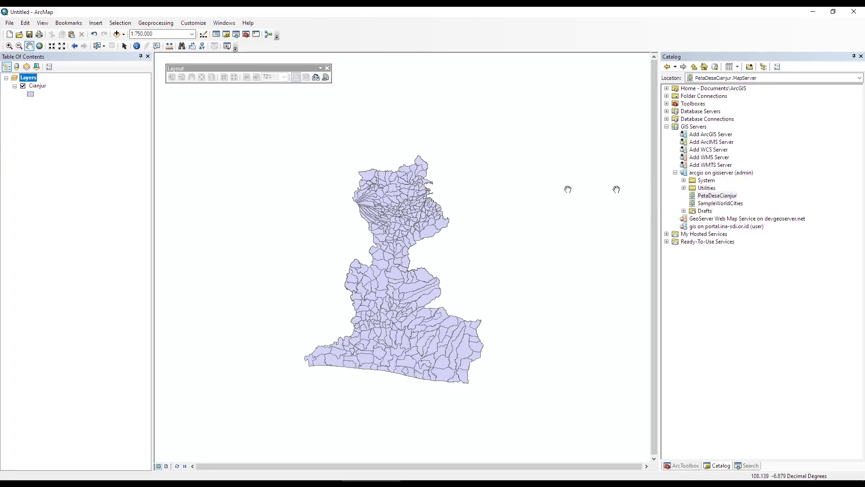
Replace the local Cianjur layer with the published PetaDesaCianjur service.
right_click(29, 87)
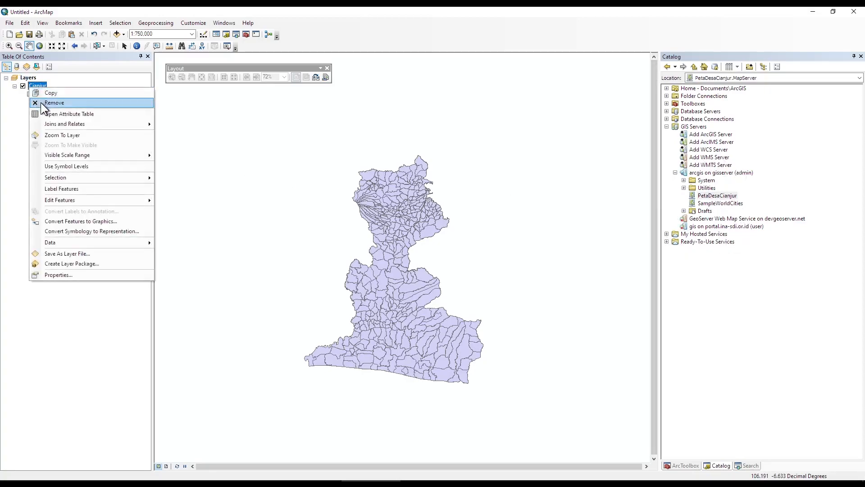
click(45, 103)
mouse_move(706, 196)
mouse_down()
mouse_move(102, 206)
mouse_move(83, 181)
mouse_up()
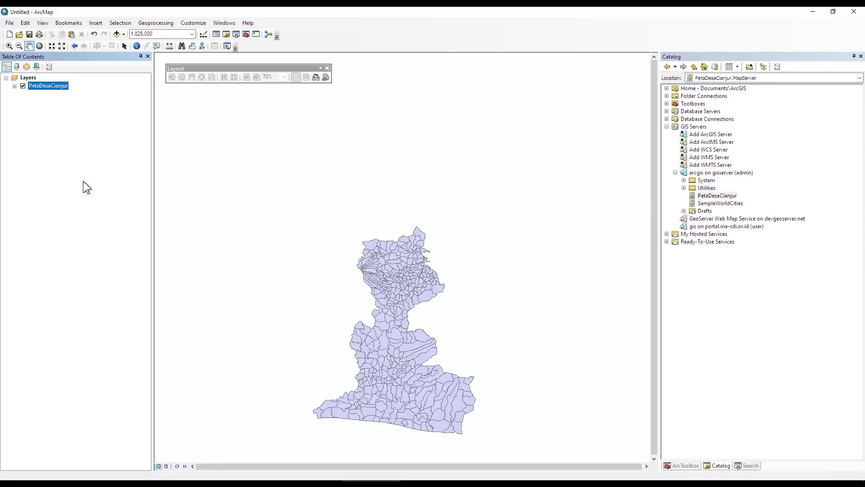
Expand PetaDesaCianjur and its Cianjur sublayer, and open Cianjur's layer properties.
click(15, 85)
click(23, 94)
right_click(47, 95)
click(61, 129)
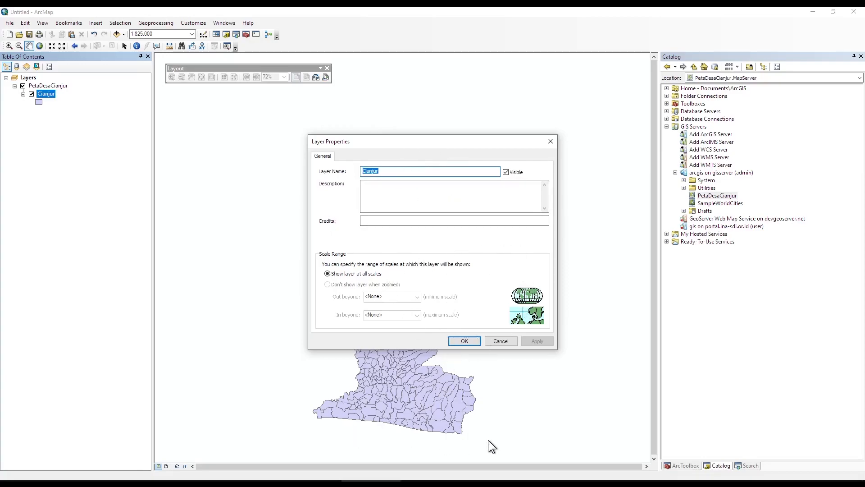
Start Add WMS Server and copy PetaDesaCianjur's WMS URL from the OGC Services page.
click(549, 143)
double_click(694, 157)
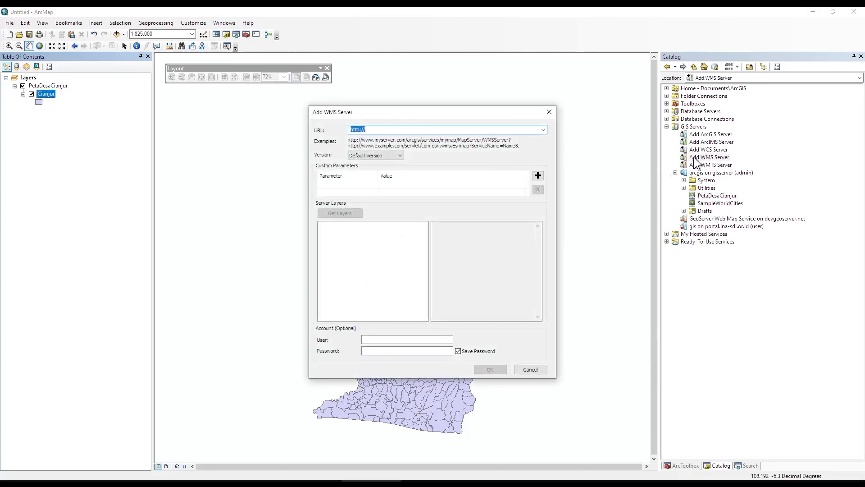
click(556, 481)
click(138, 95)
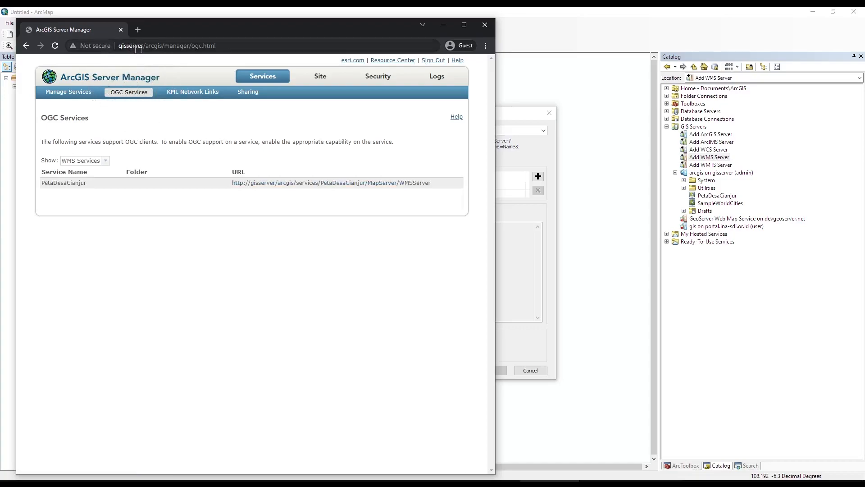
click(85, 161)
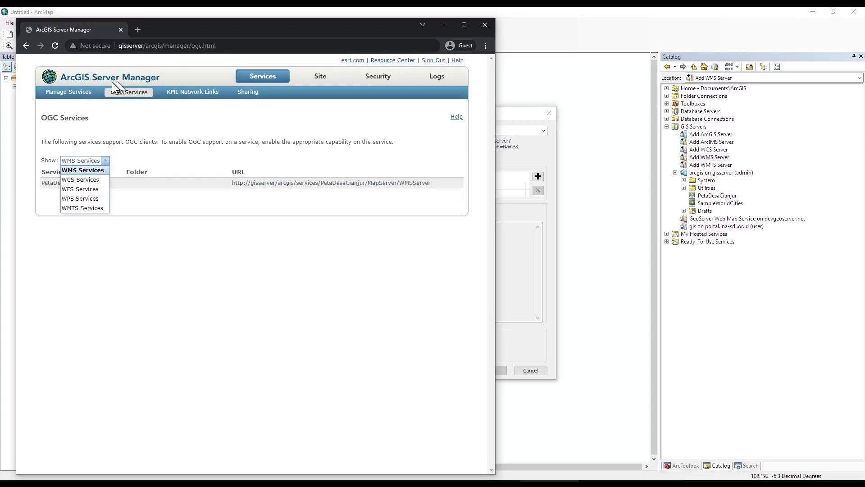
click(82, 170)
drag(220, 182, 442, 188)
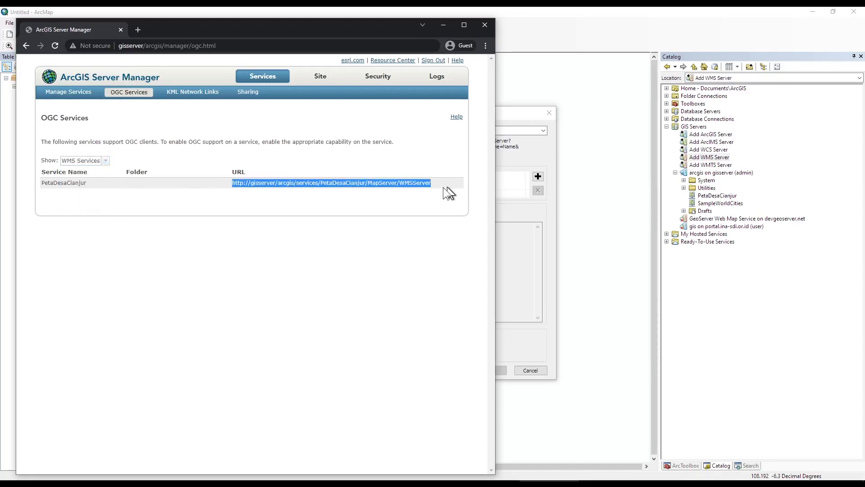
right_click(282, 183)
click(284, 186)
Paste the WMS URL into Add WMS Server, retrieve the Cianjur layer, and confirm.
click(515, 207)
click(436, 130)
key(ctrl+a)
key(ctrl+v)
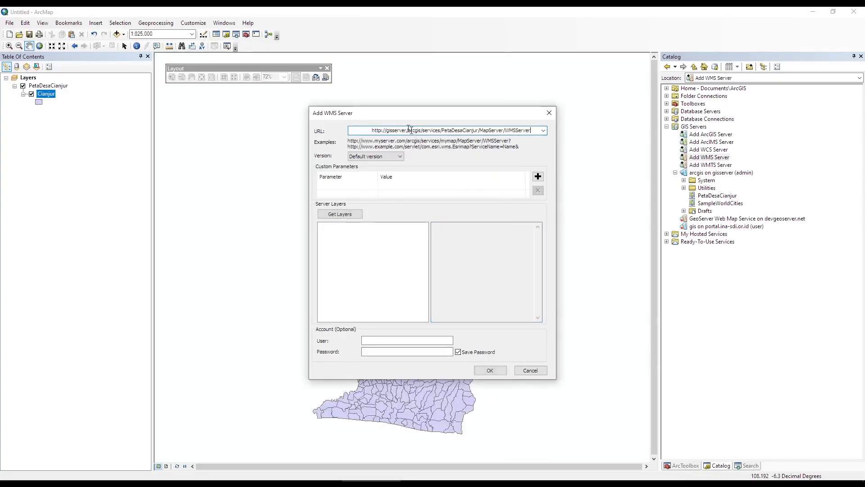
click(339, 215)
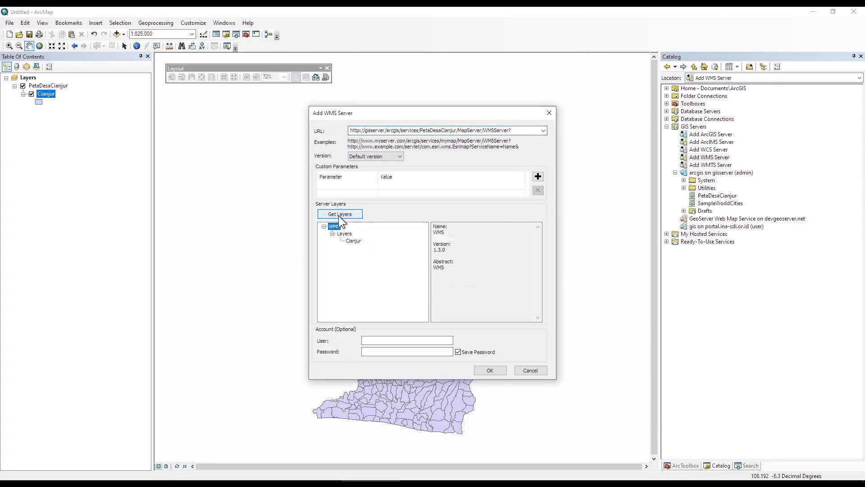
drag(433, 224, 445, 235)
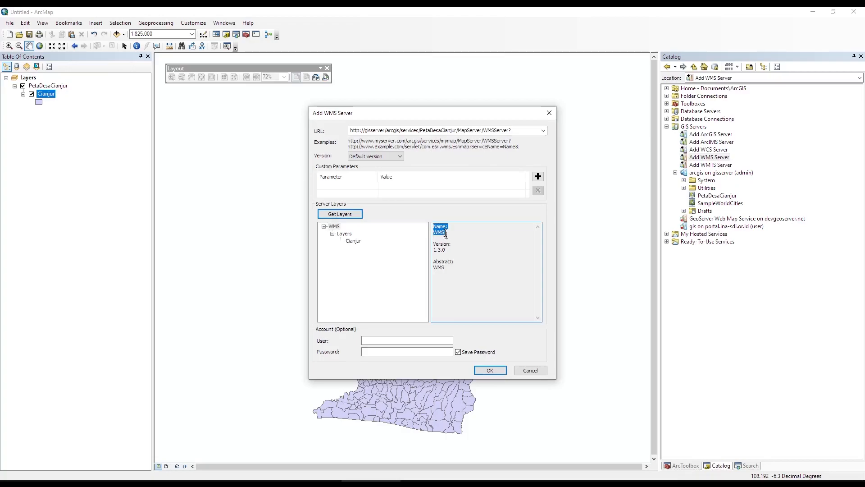
click(446, 256)
drag(440, 263, 496, 325)
click(491, 369)
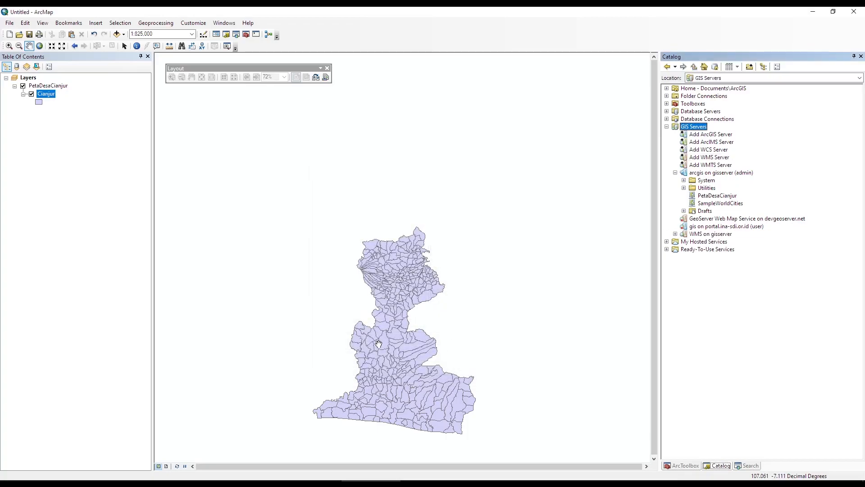
Add the Cianjur layer from WMS on gisserver to the map, expand it, and return to Manage Services.
click(675, 233)
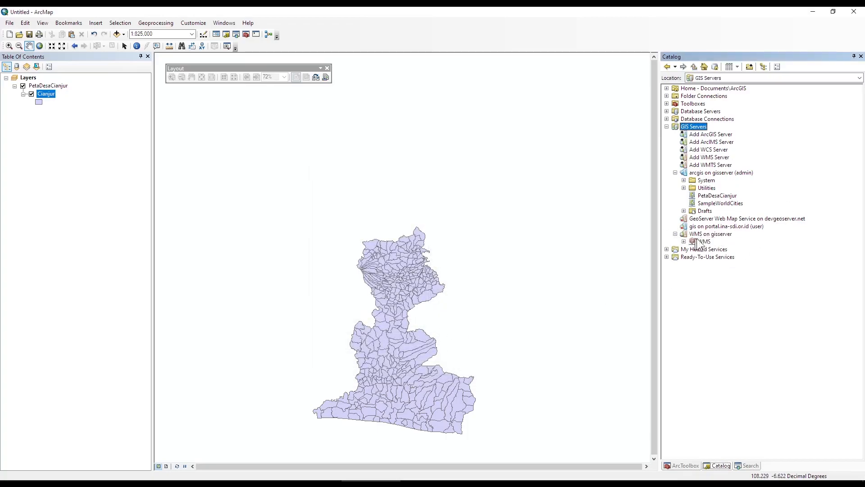
click(700, 235)
click(684, 242)
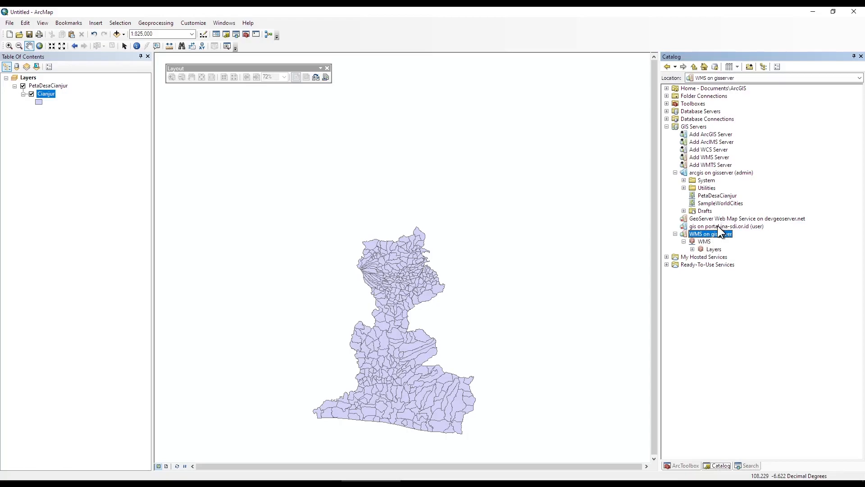
double_click(709, 250)
drag(724, 256, 93, 164)
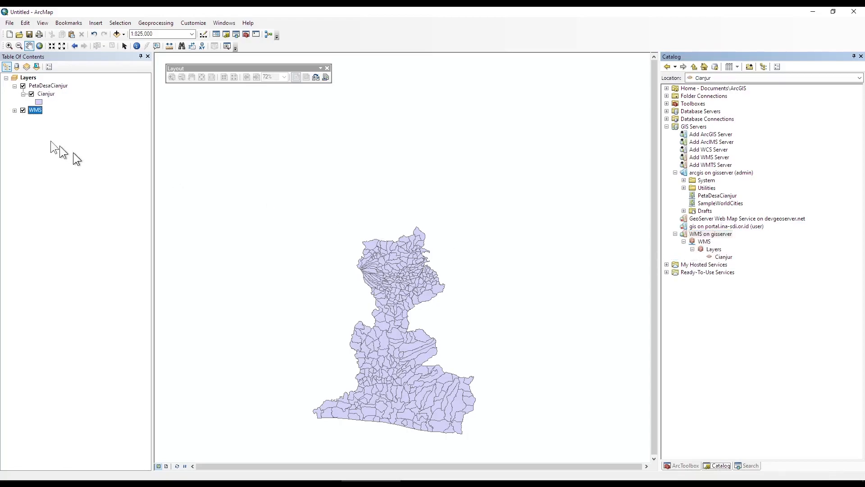
click(14, 110)
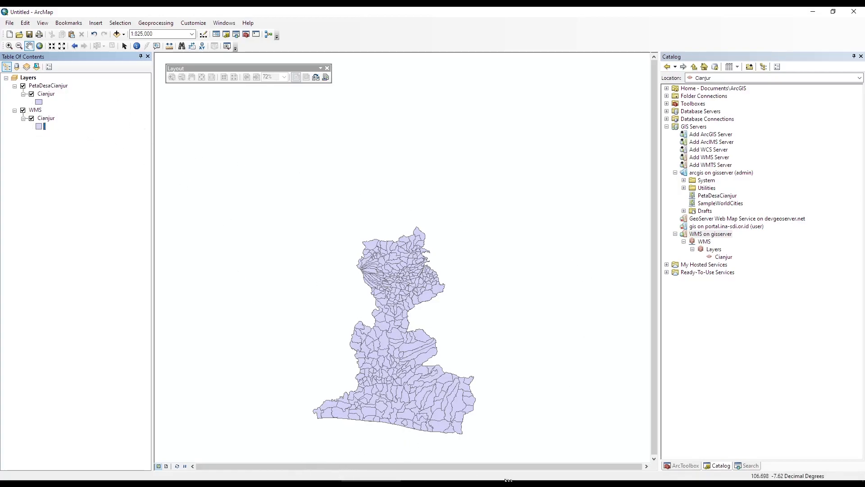
click(550, 481)
click(92, 93)
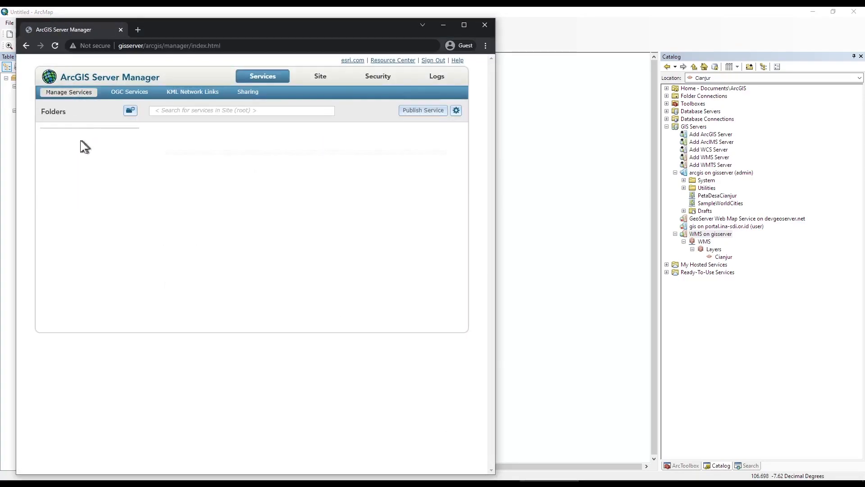
Review PetaDesaCianjur's Parameters, Capabilities, Pooling, Processes and Caching, back to General, then minimize Chrome.
click(241, 132)
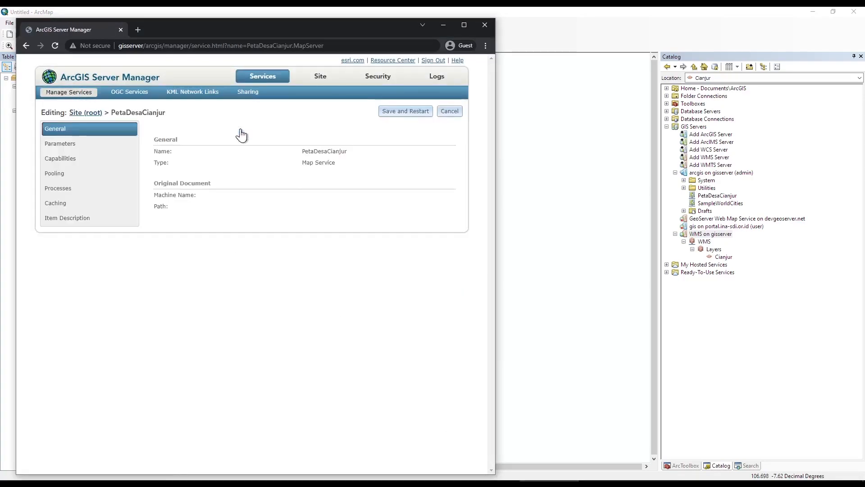
click(68, 145)
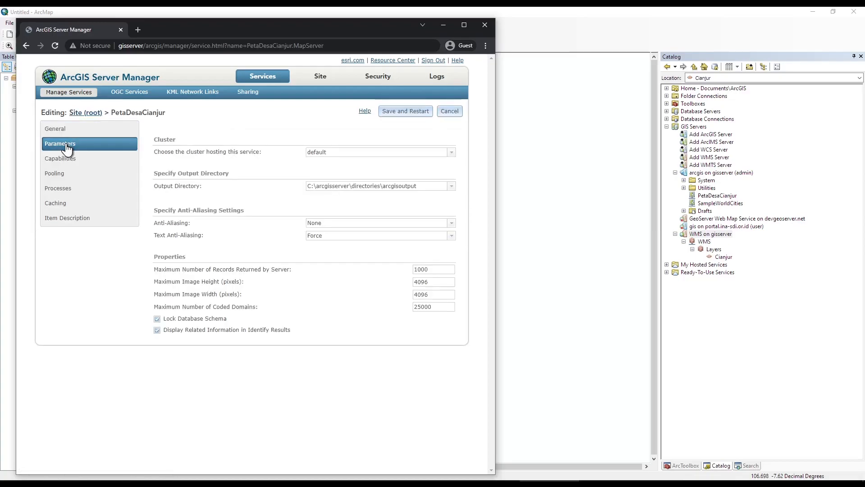
click(72, 161)
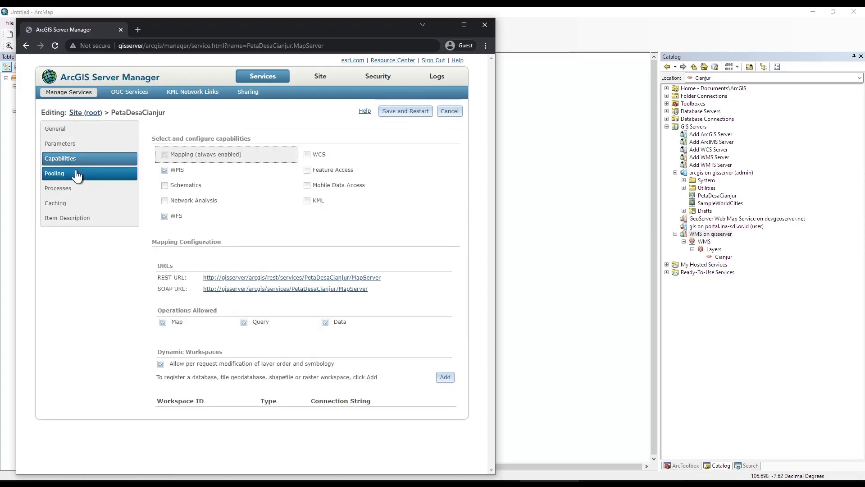
click(97, 176)
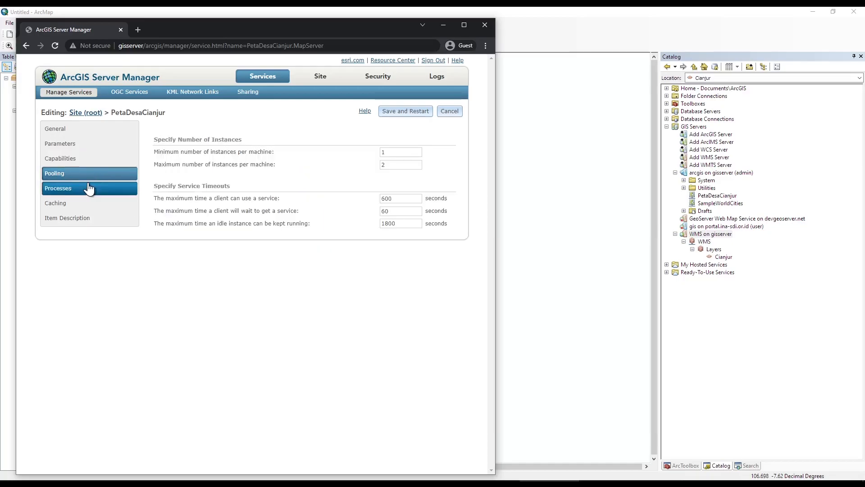
click(95, 190)
click(89, 203)
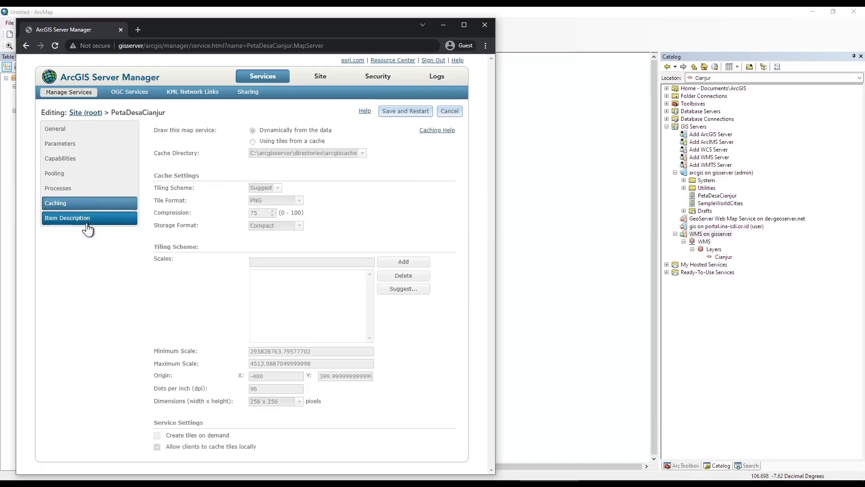
click(64, 143)
click(58, 129)
click(61, 159)
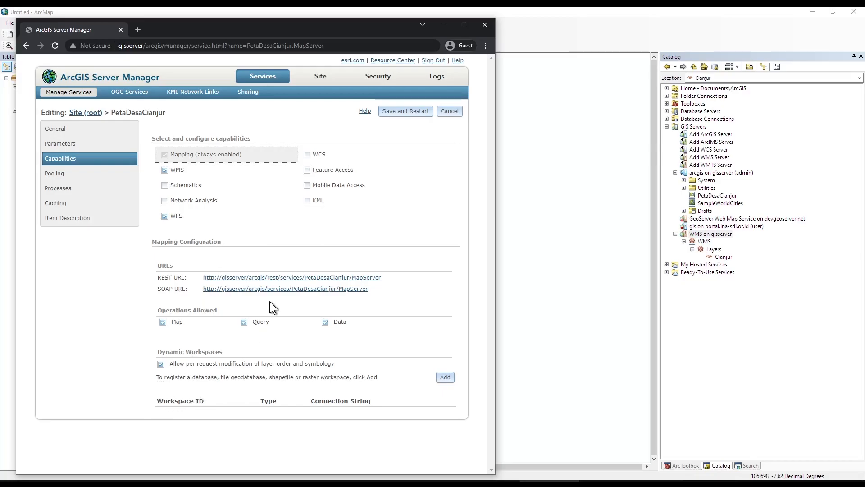
click(84, 130)
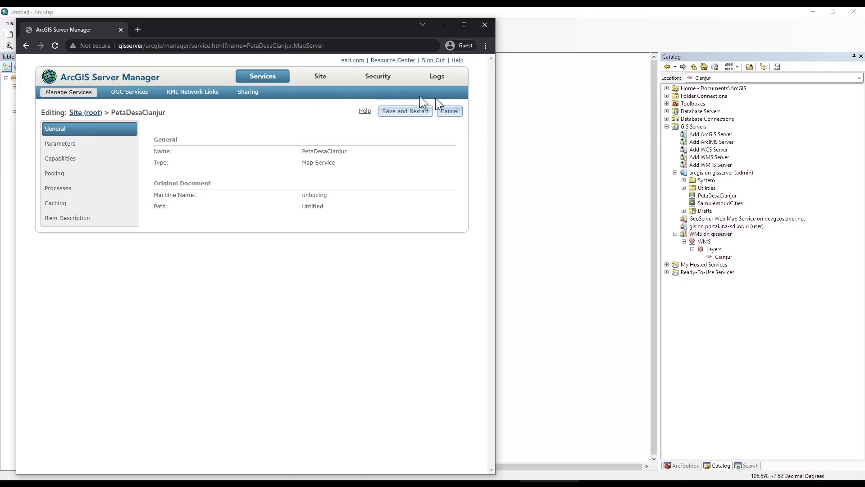
click(443, 25)
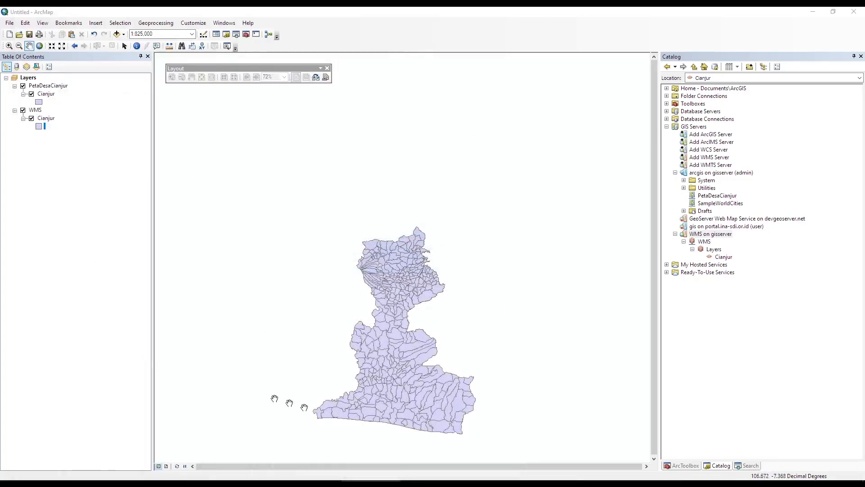
Pan the Cianjur village boundaries upward and zoom the map to 1:600,000.
drag(432, 343, 441, 257)
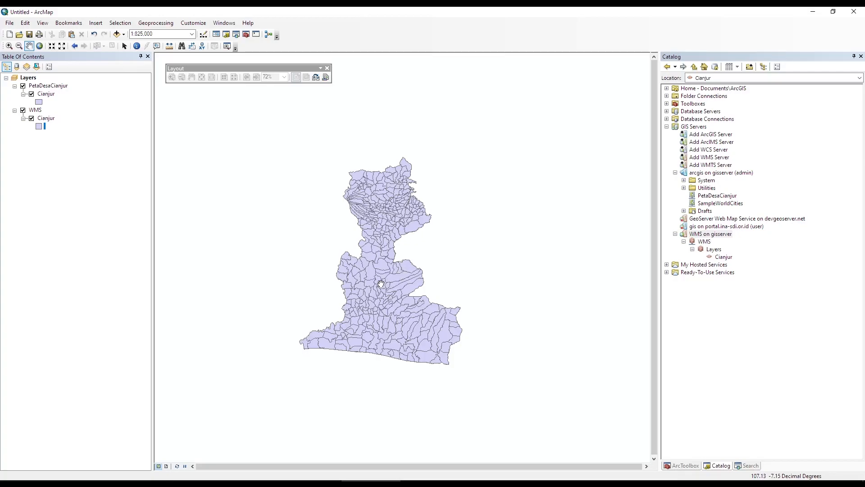
scroll(381, 283, down, 1)
scroll(380, 283, up, 2)
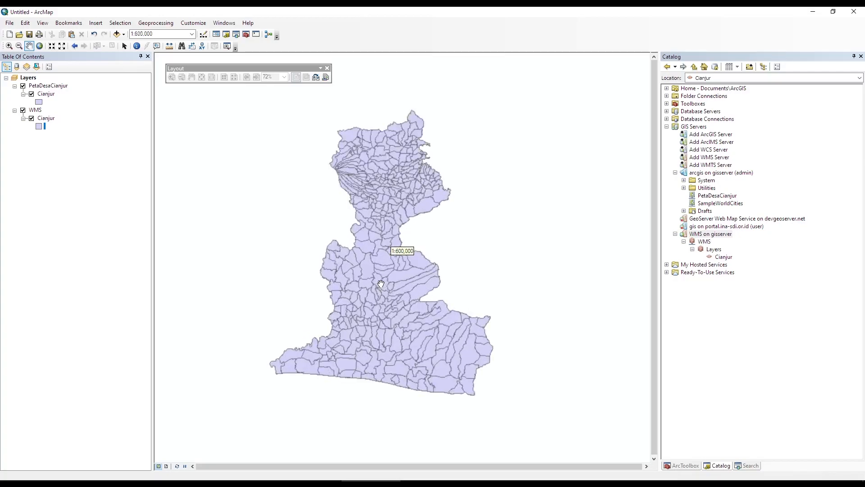